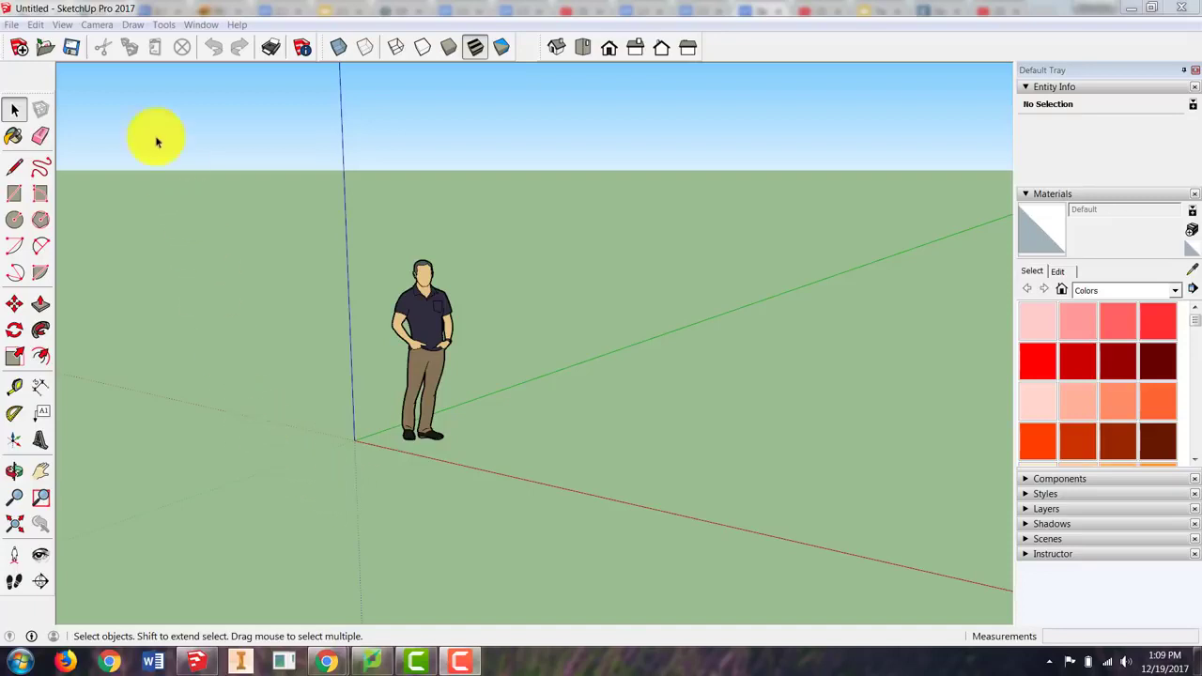
# - Save the new model under the file name "5 Part Line up-9999" as a SketchUp model
pyautogui.click(12, 24)
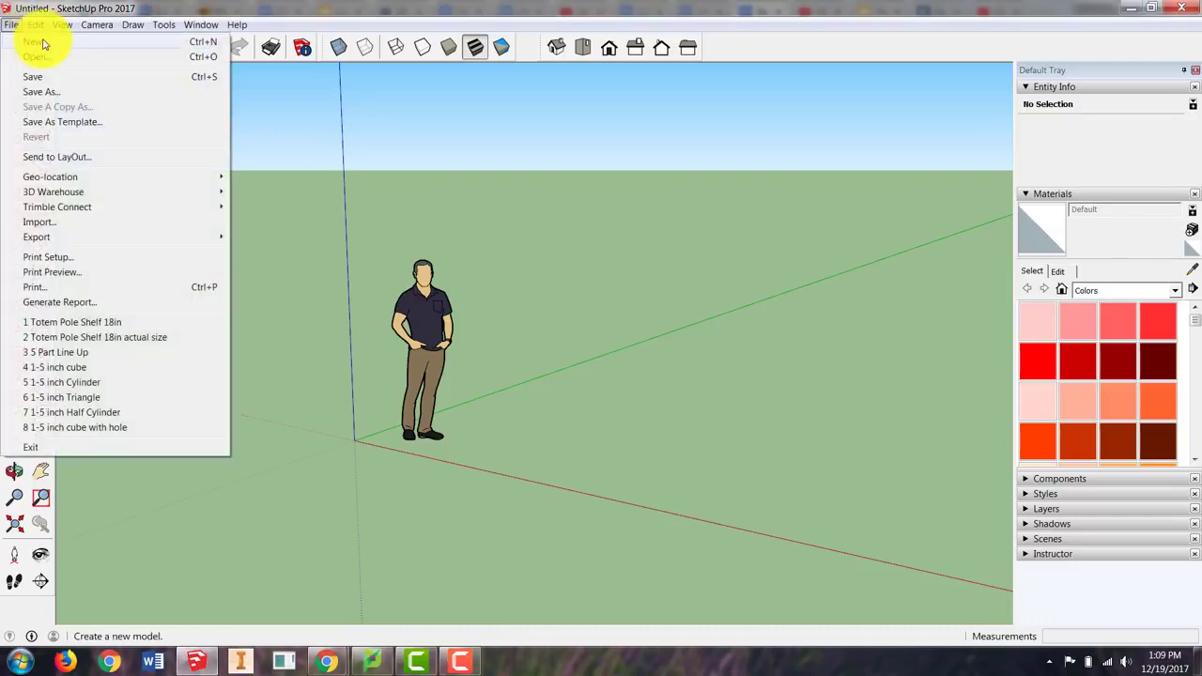
pyautogui.click(329, 462)
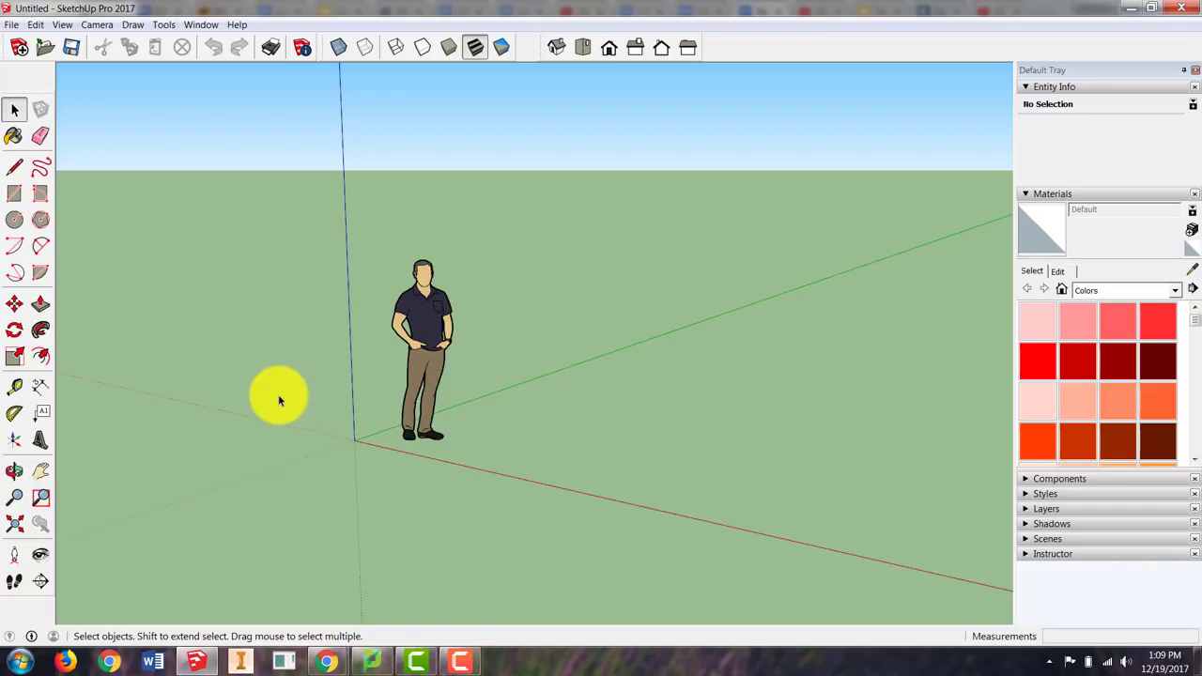
pyautogui.click(14, 27)
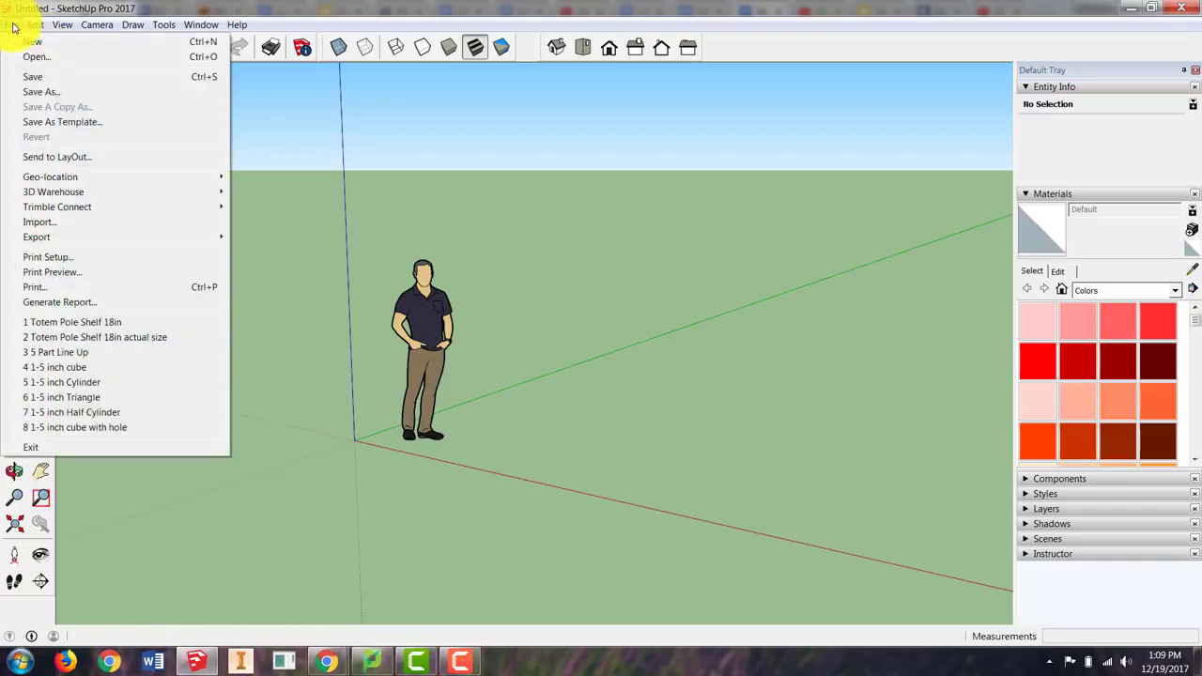
pyautogui.click(42, 95)
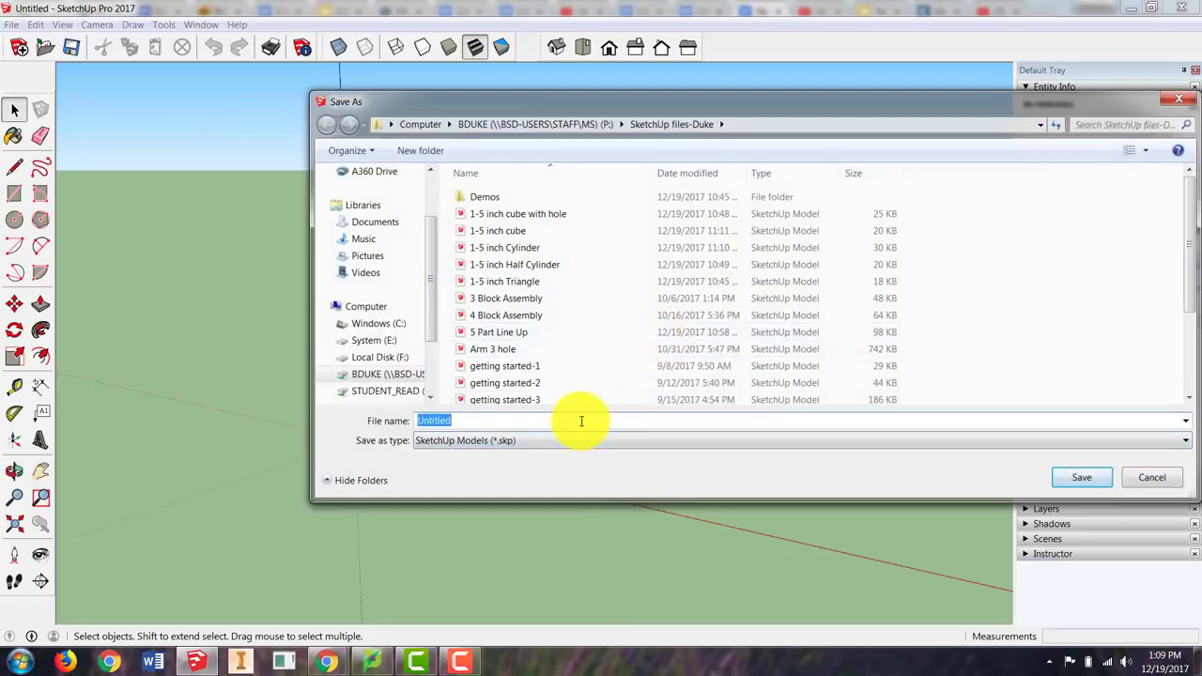
pyautogui.write('9999 5 Part Line up')
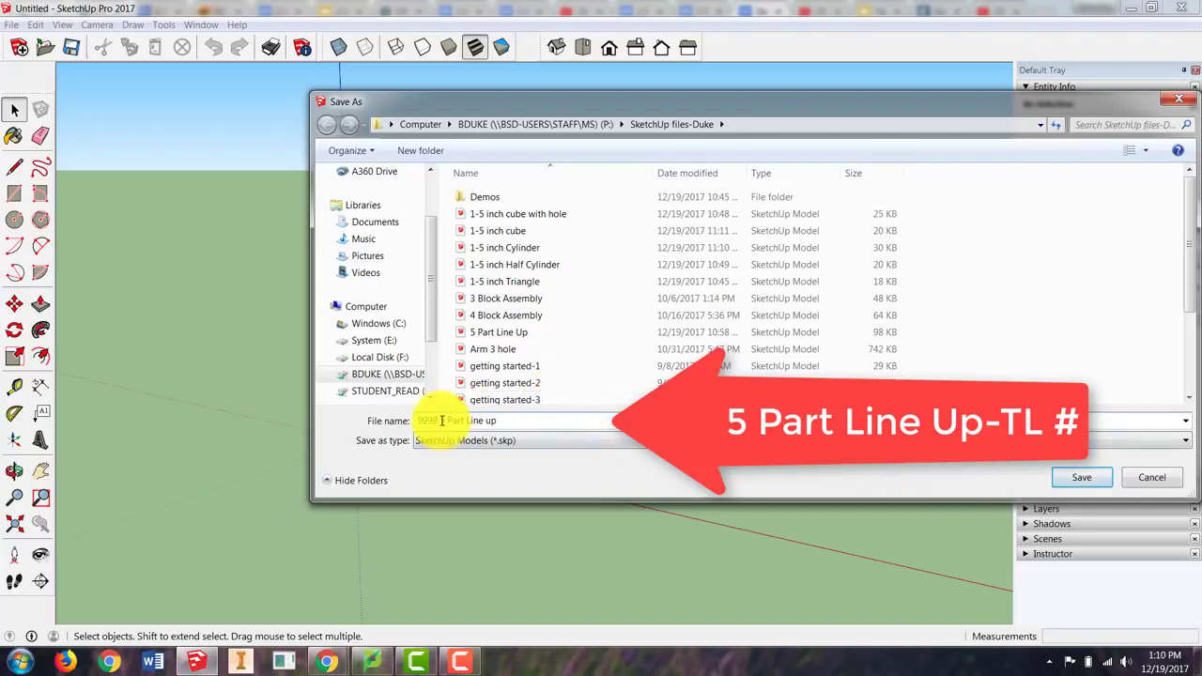
pyautogui.moveTo(440, 421); pyautogui.dragTo(368, 416)
pyautogui.press('Delete')
pyautogui.press('Delete')
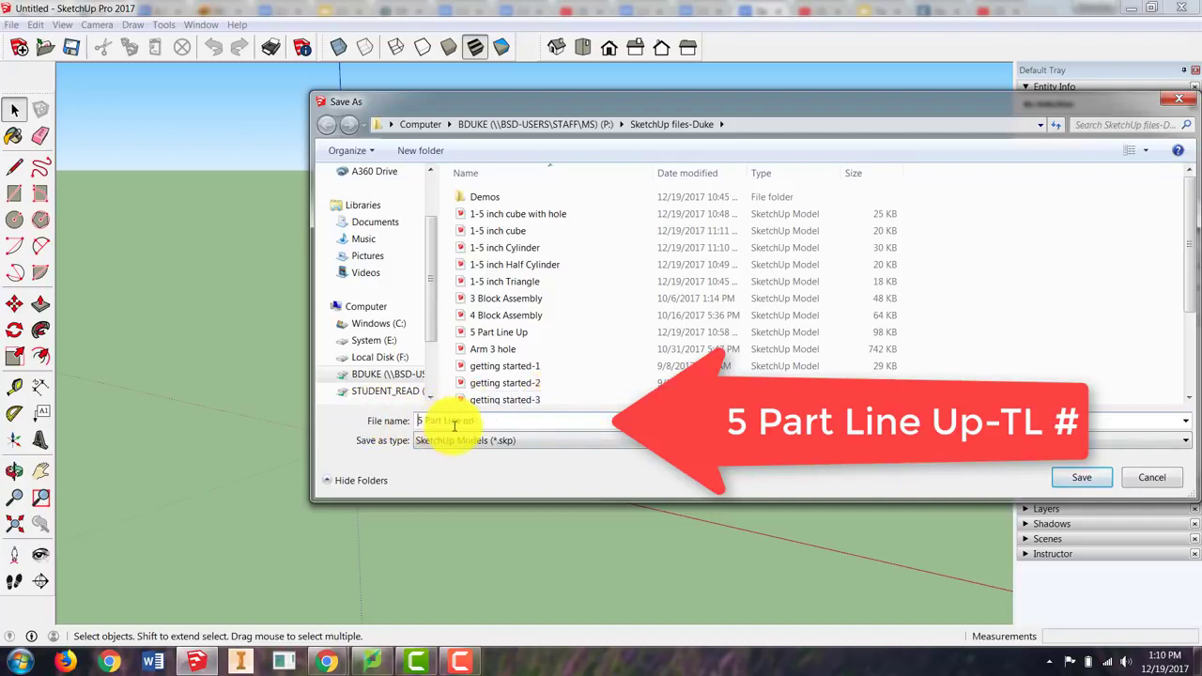
pyautogui.write('9999')
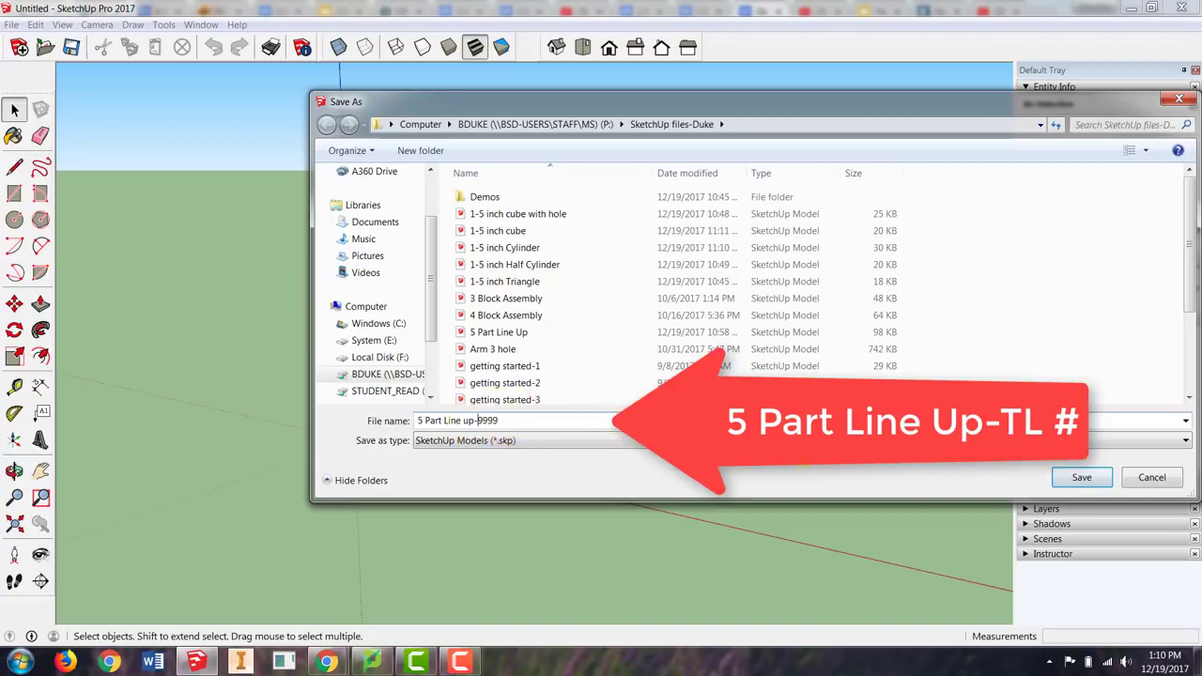
pyautogui.click(1076, 481)
pyautogui.click(1076, 480)
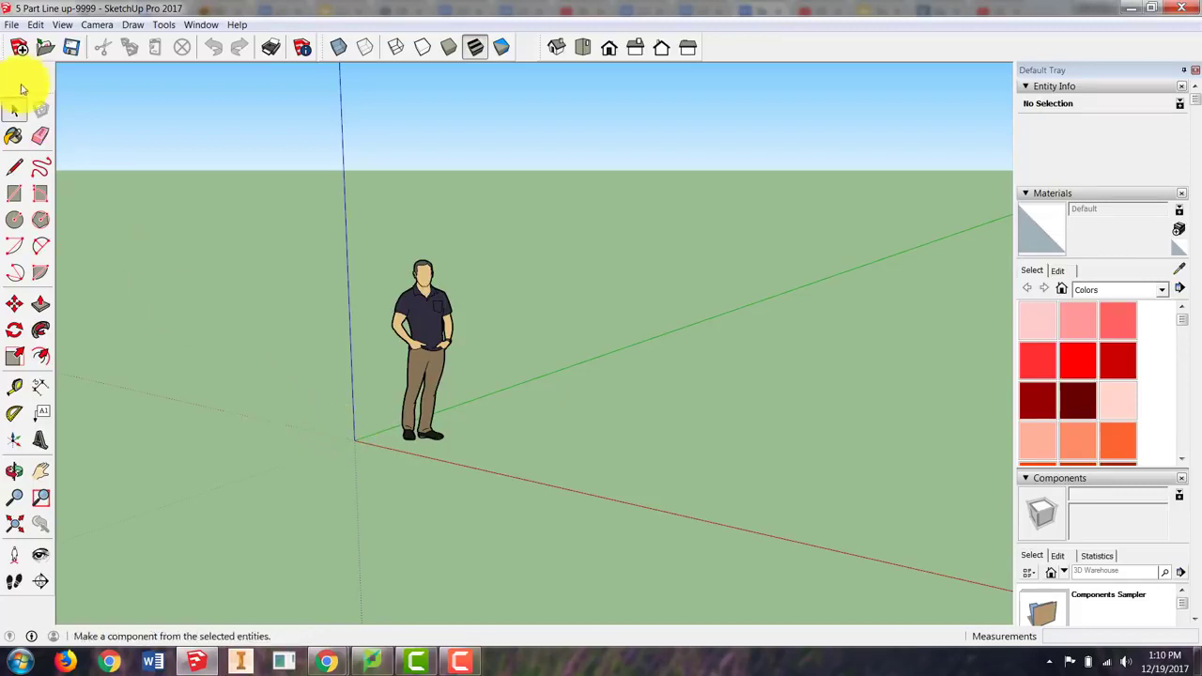
# - Import the "1-5 inch cube" SketchUp file and place it with its corner at the axes origin
pyautogui.click(13, 25)
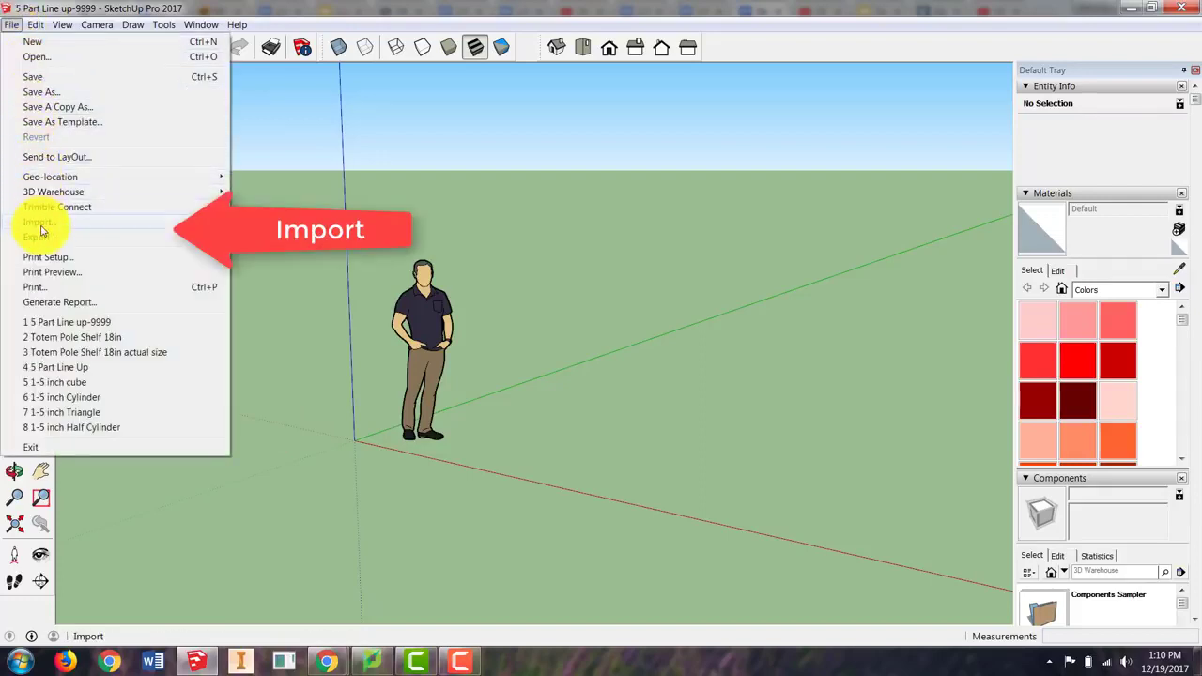
pyautogui.click(43, 230)
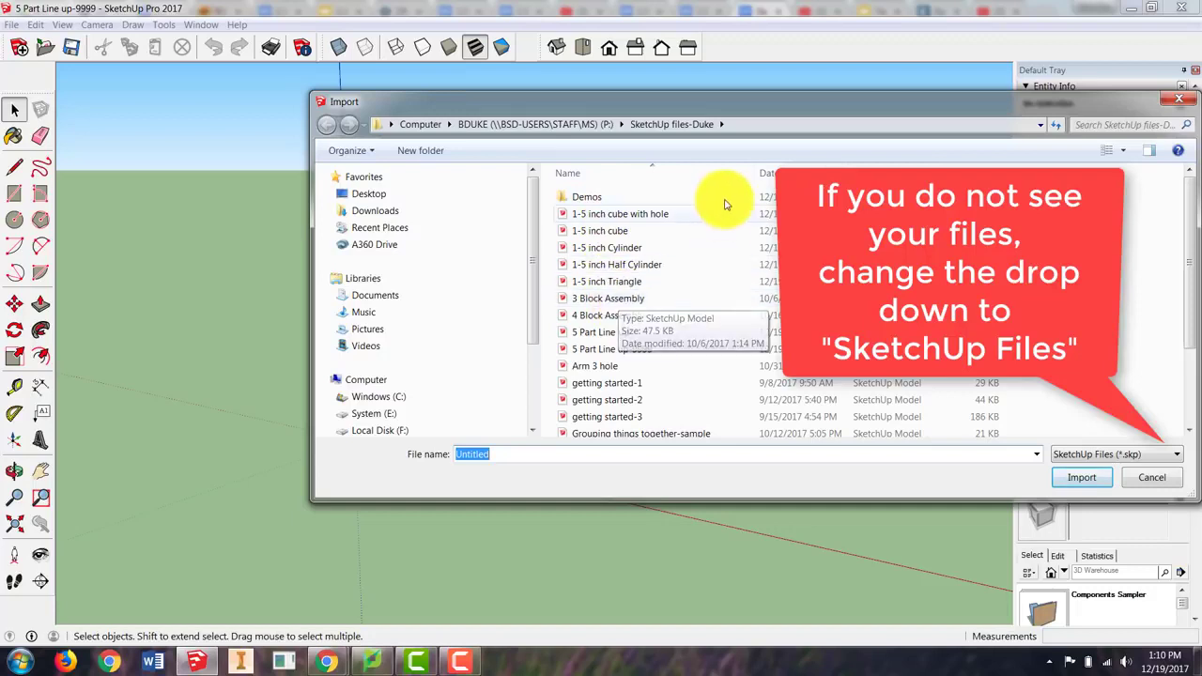
pyautogui.click(590, 236)
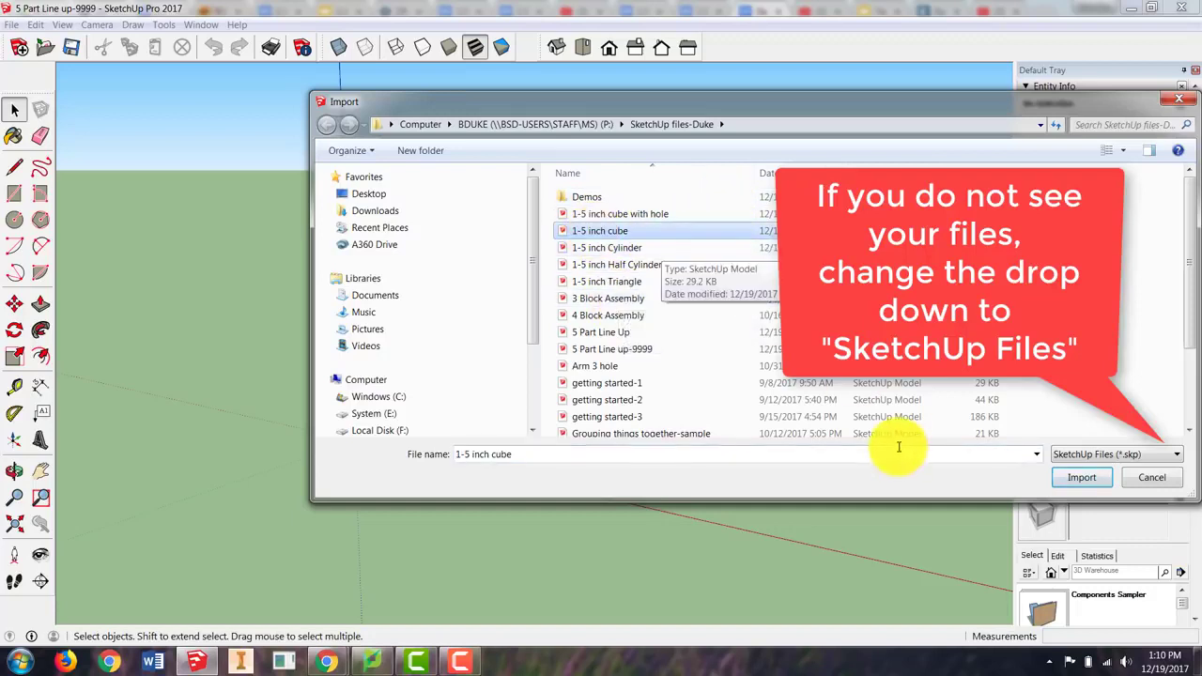
pyautogui.click(1076, 482)
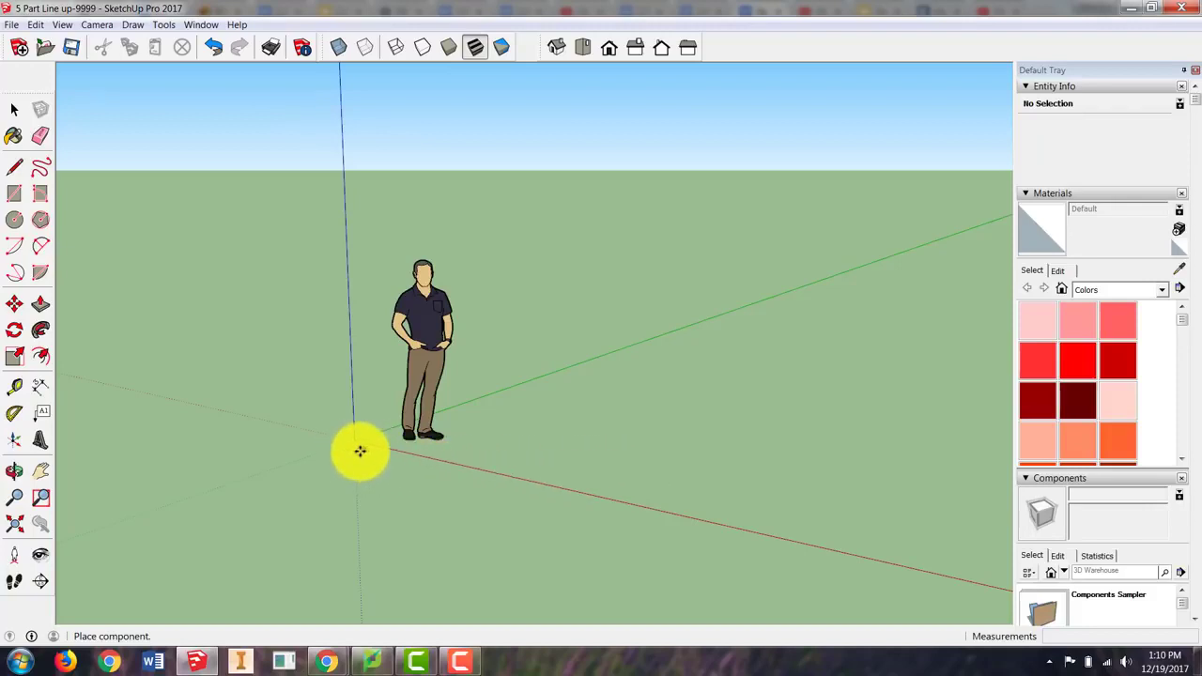
pyautogui.scroll(4, 352, 441)
pyautogui.scroll(3, 352, 409)
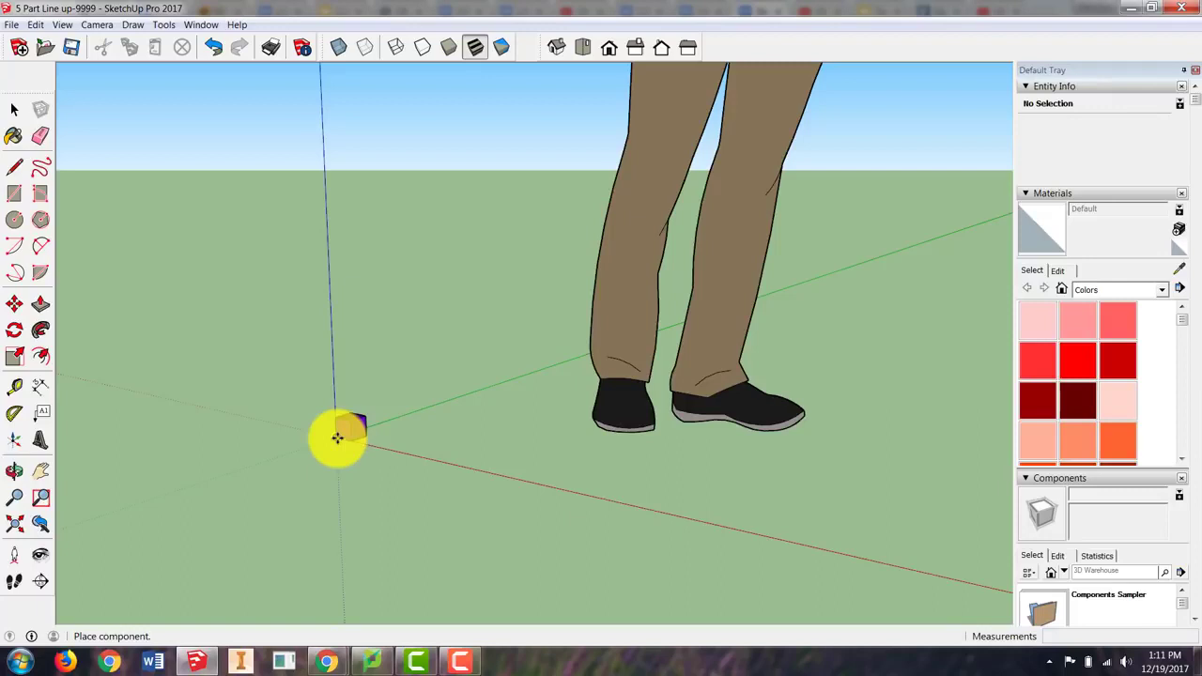
pyautogui.click(338, 436)
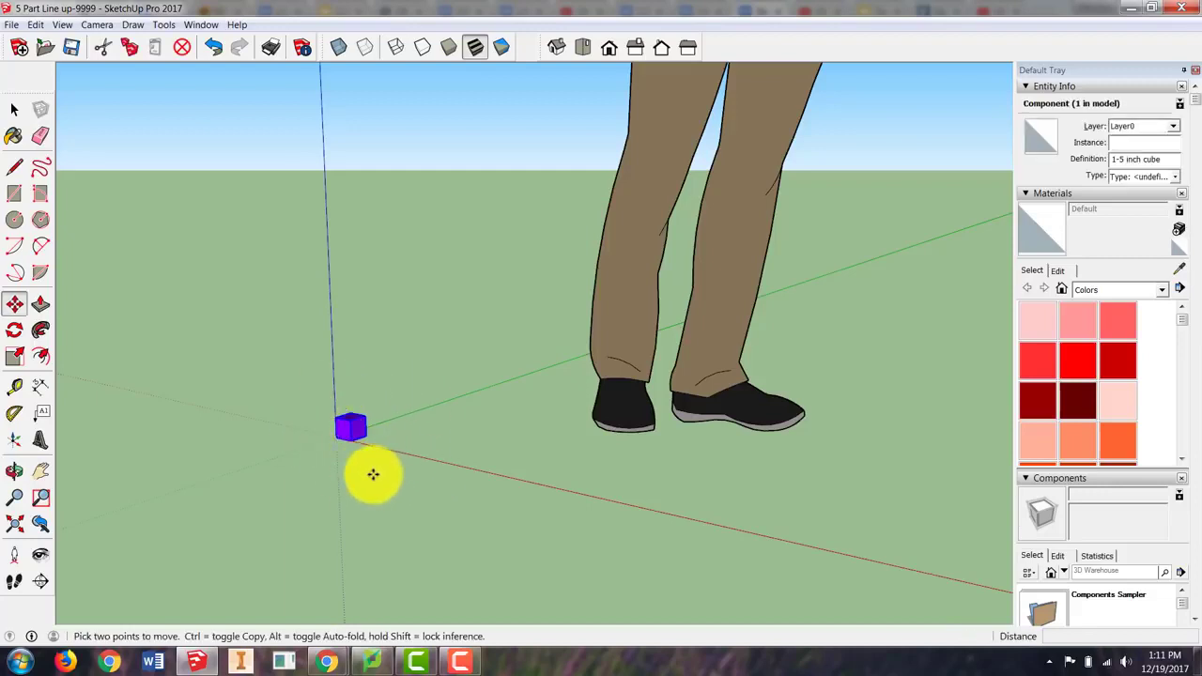
# - Select the standing human figure beside the cube and delete it from the model
pyautogui.click(15, 111)
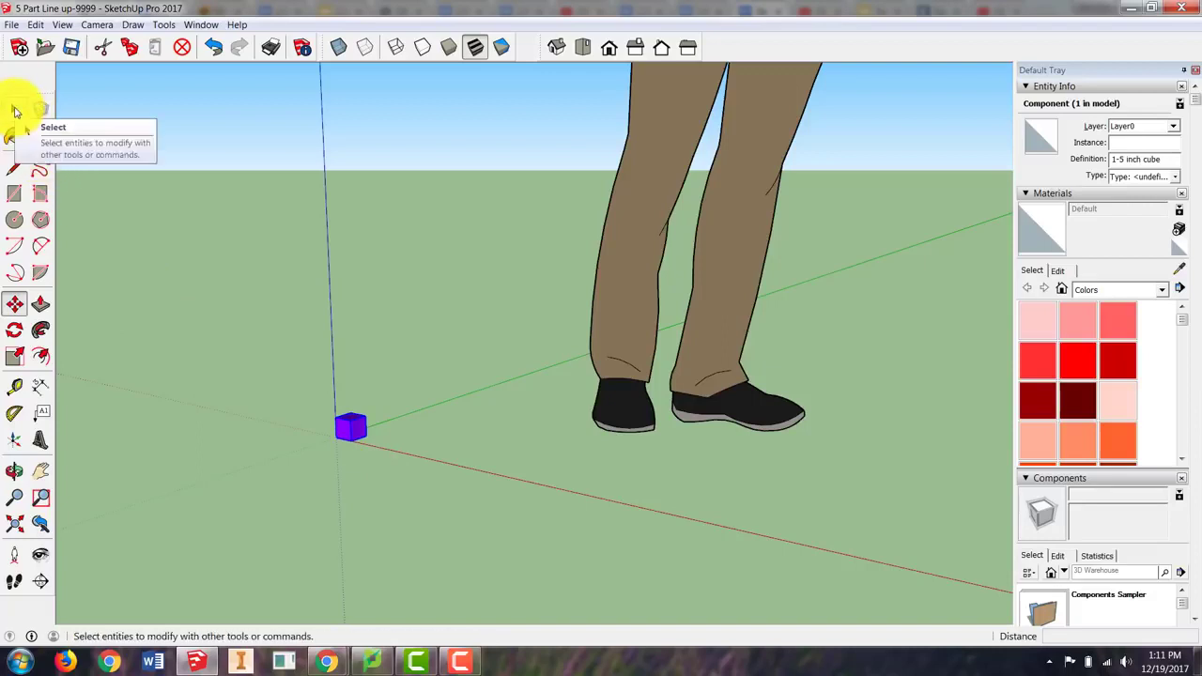
pyautogui.click(15, 111)
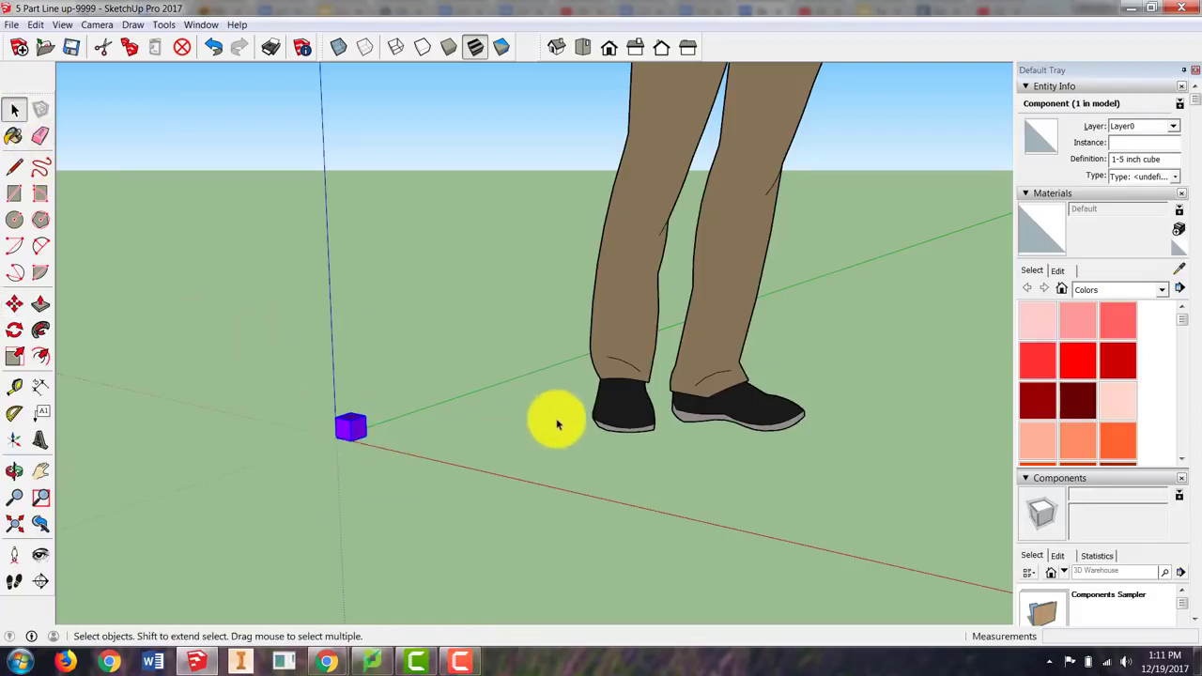
pyautogui.scroll(-4, 570, 434)
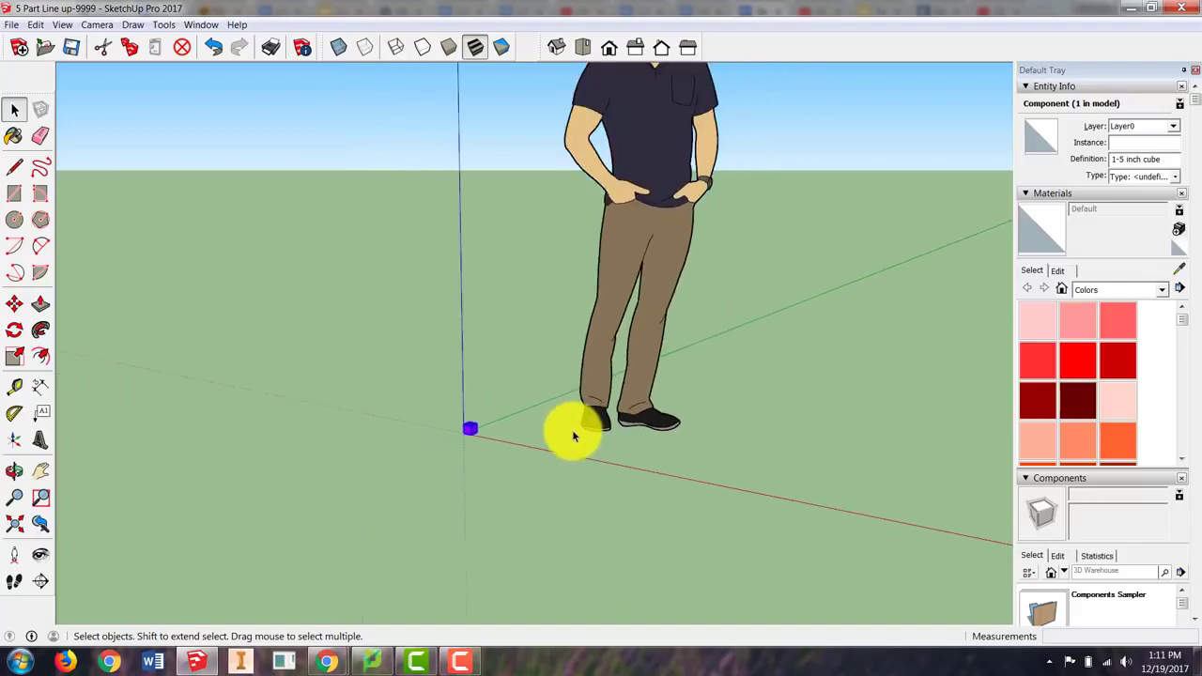
pyautogui.scroll(6, 518, 421)
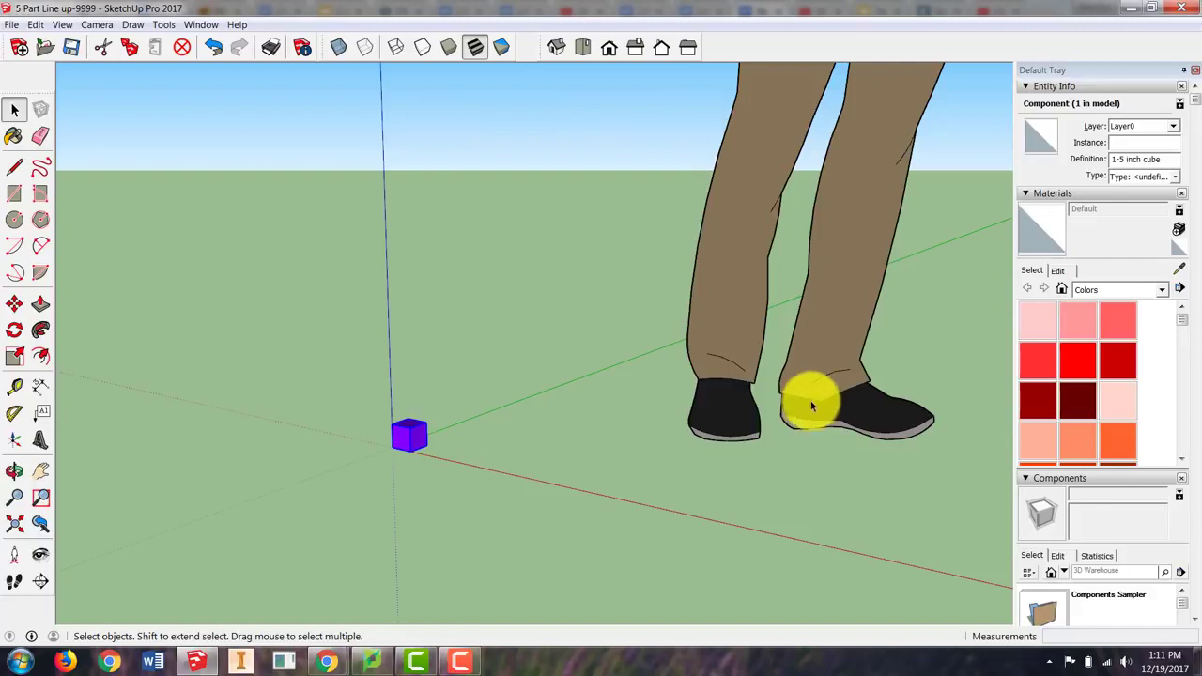
pyautogui.click(734, 312)
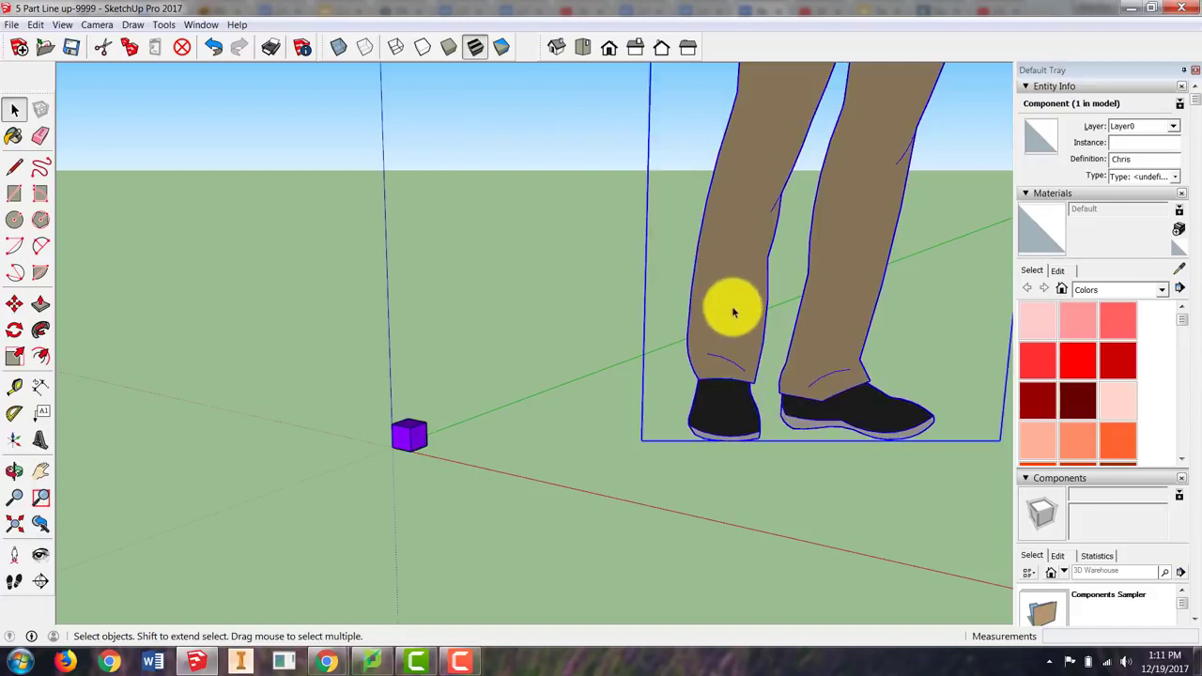
pyautogui.press('Delete')
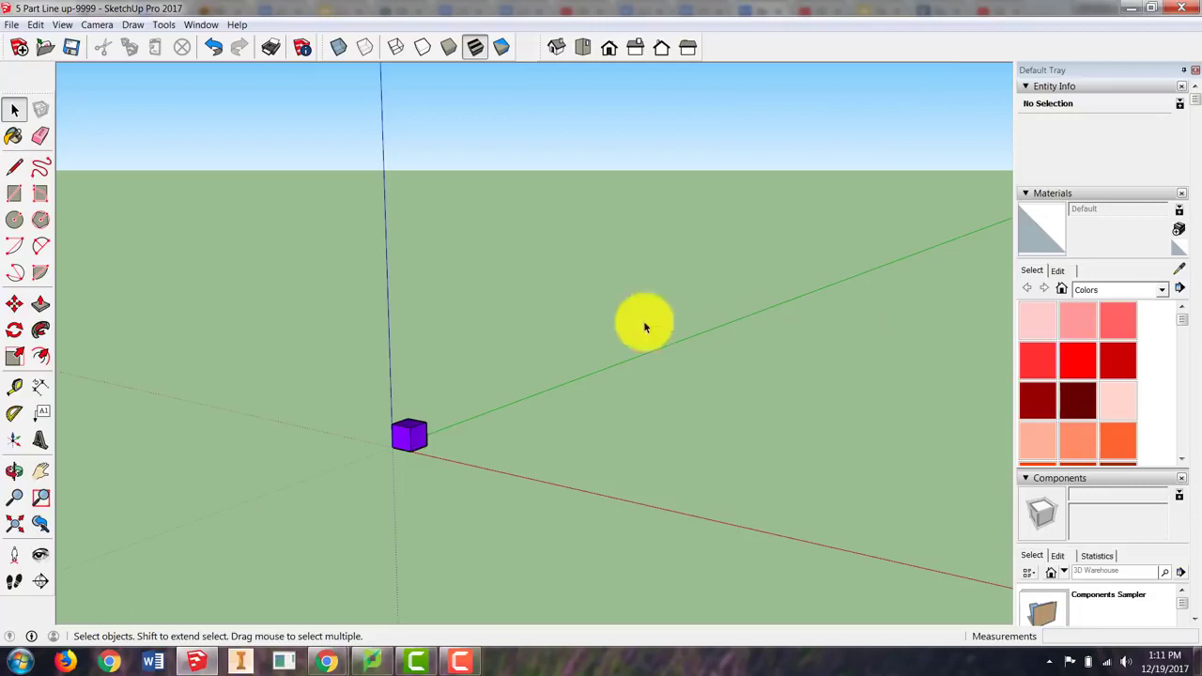
# - Import the "1-5 inch cube with hole" file and place it on the red axis, spaced apart from the purple cube
pyautogui.scroll(3, 404, 463)
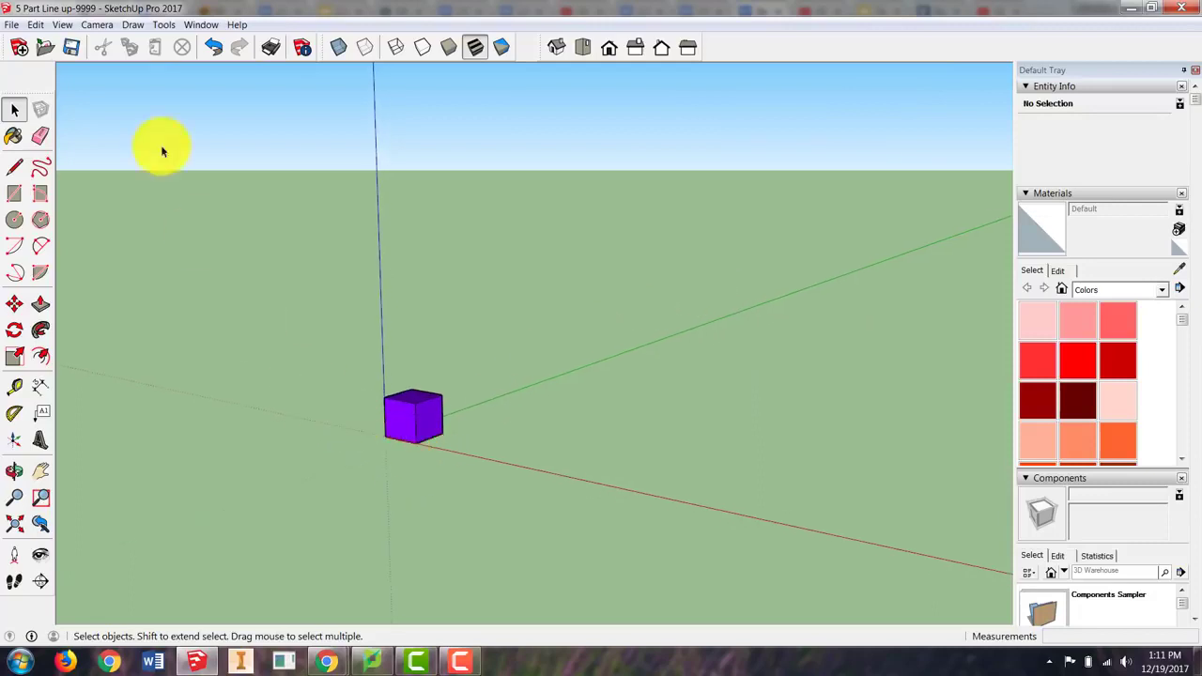
pyautogui.click(11, 25)
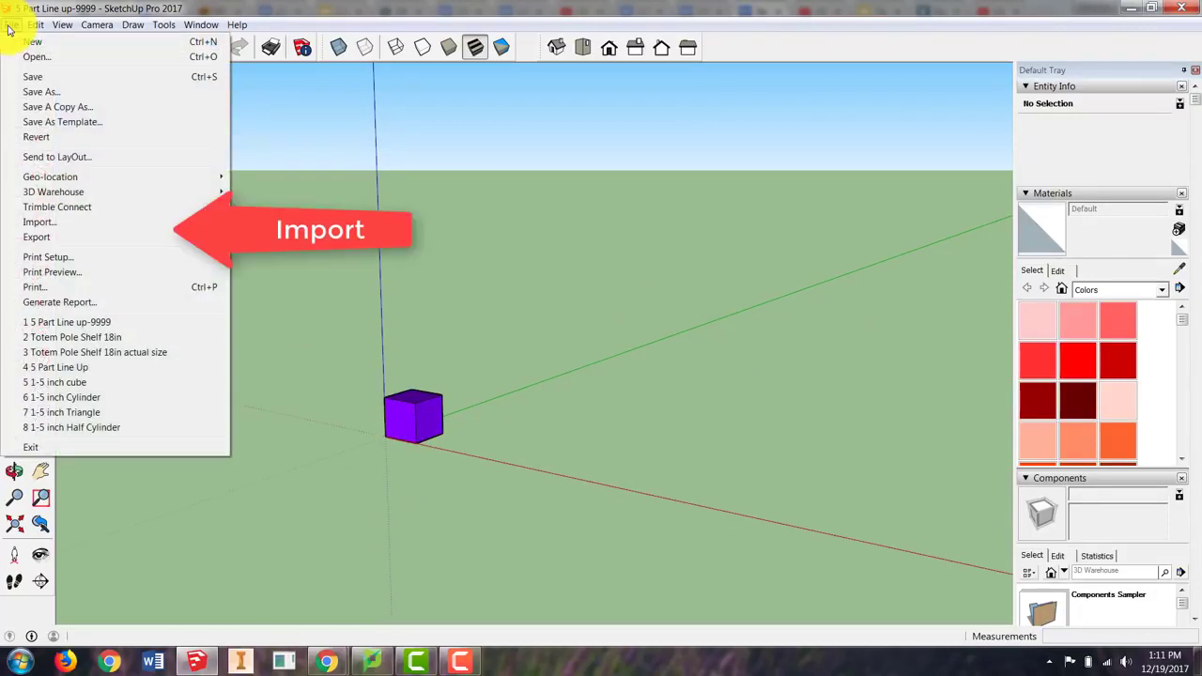
pyautogui.click(39, 225)
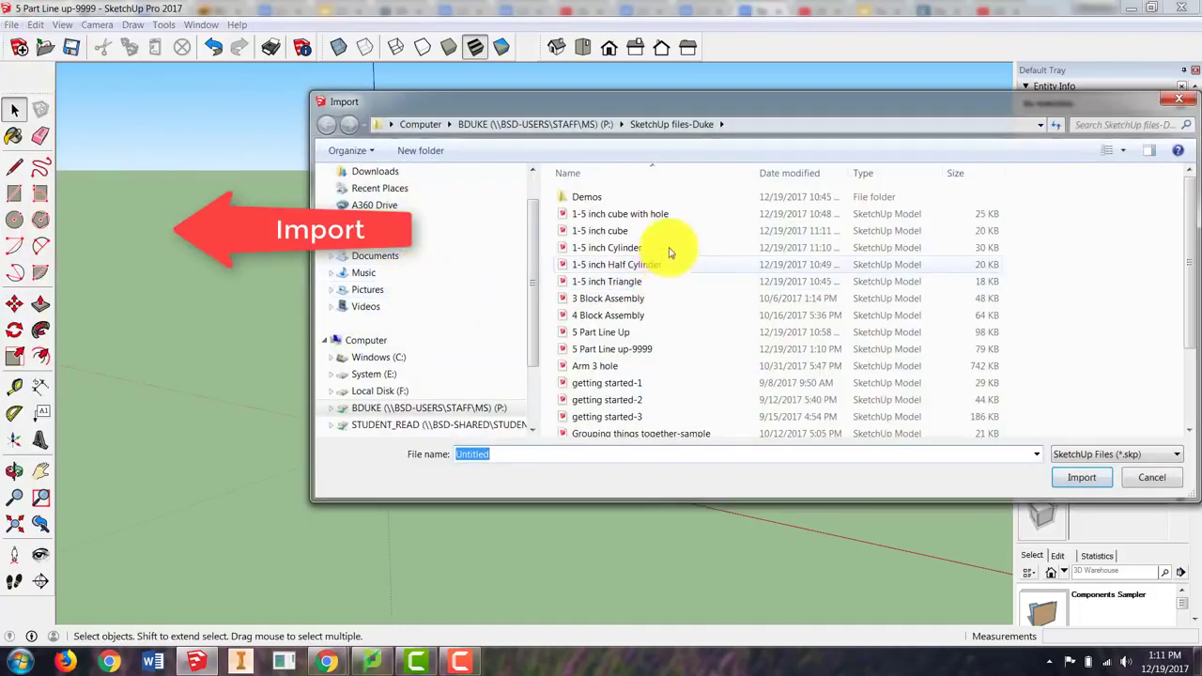
pyautogui.click(622, 214)
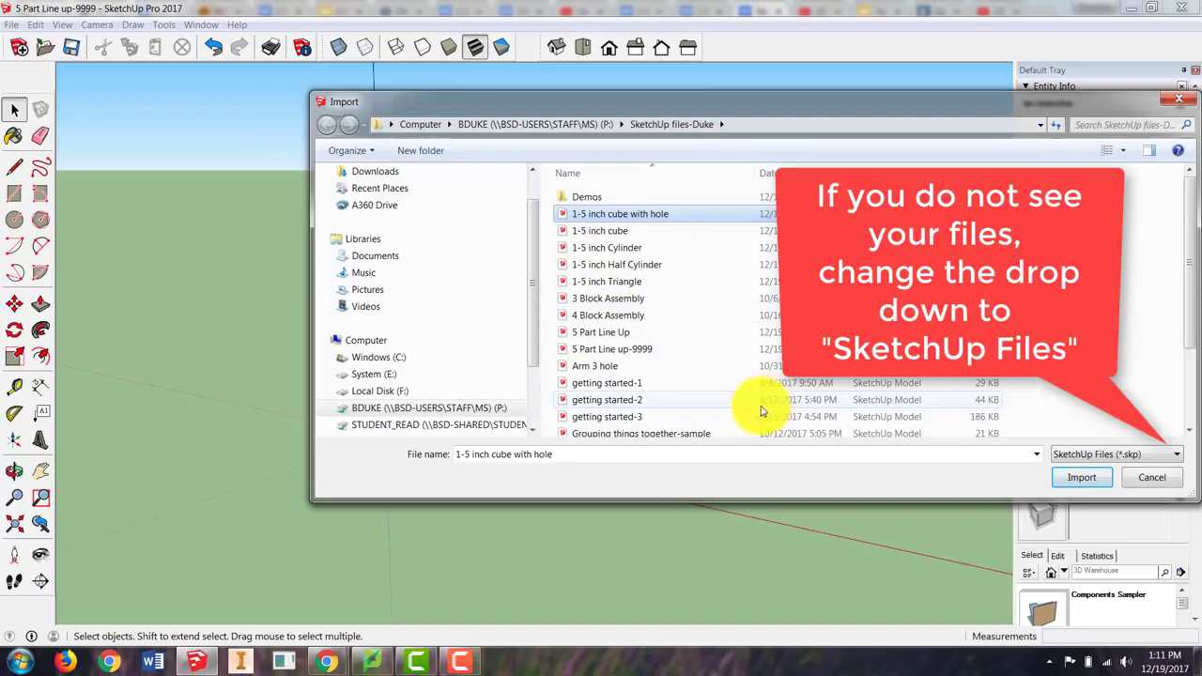
pyautogui.click(1082, 479)
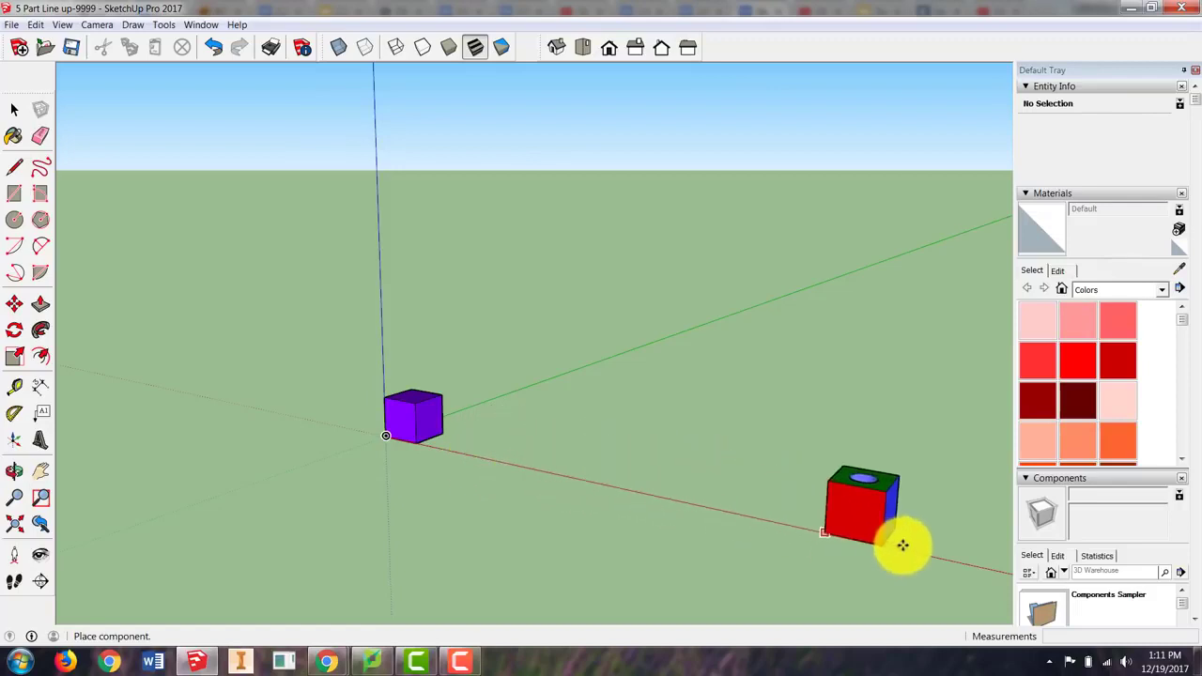
pyautogui.click(508, 462)
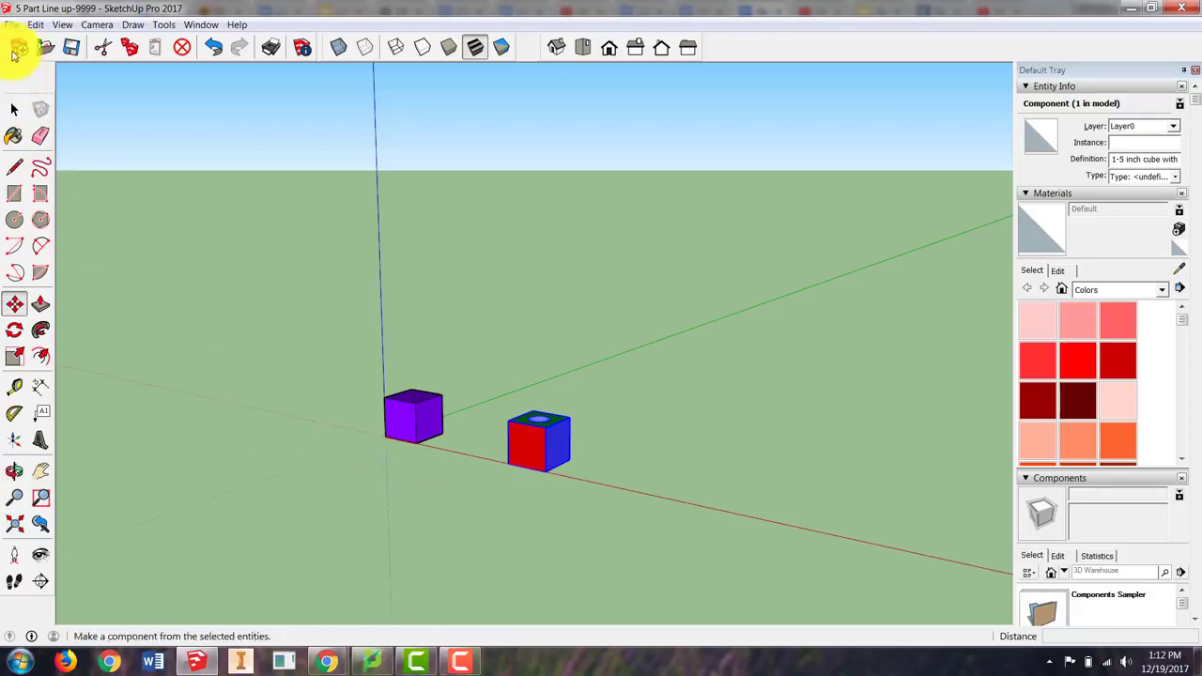
# - Import the "1-5 inch Cylinder" file and place it on the red axis beyond the cube with the hole
pyautogui.click(11, 25)
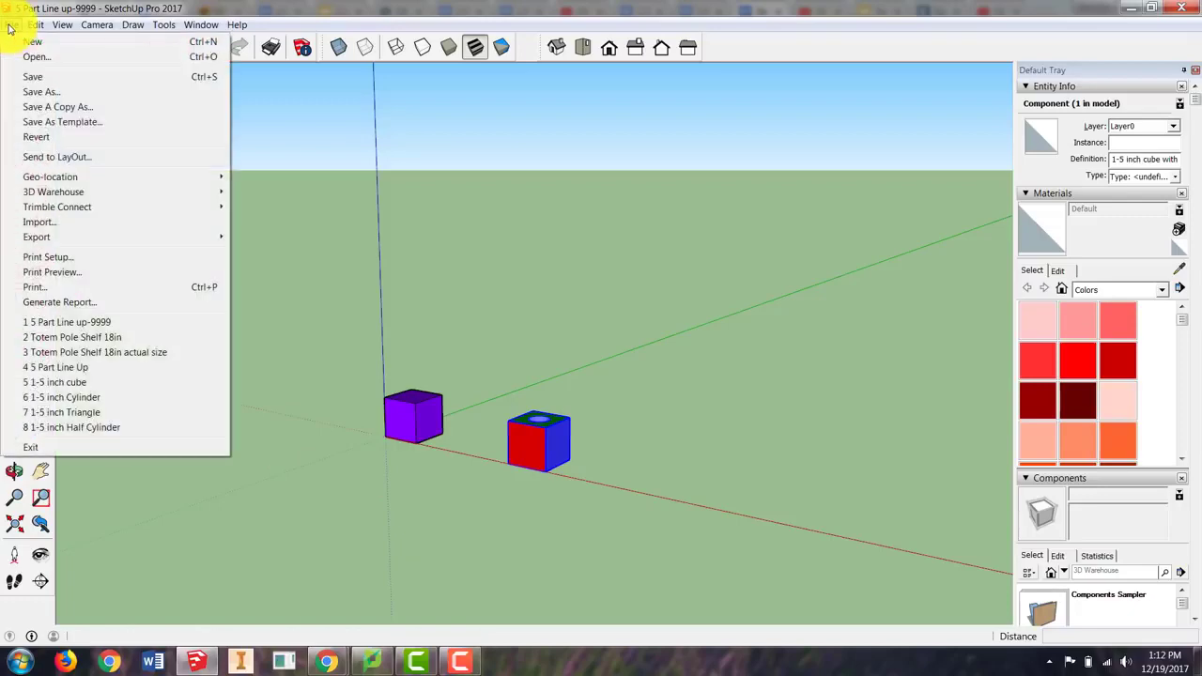
pyautogui.click(39, 227)
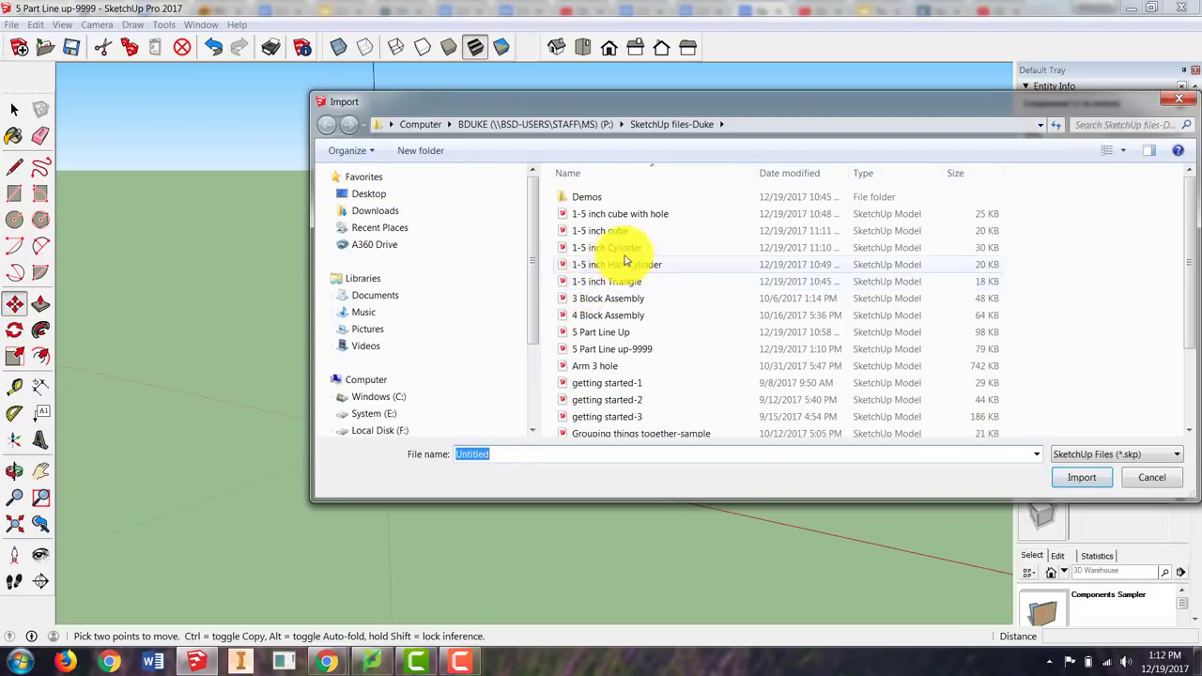
pyautogui.click(621, 248)
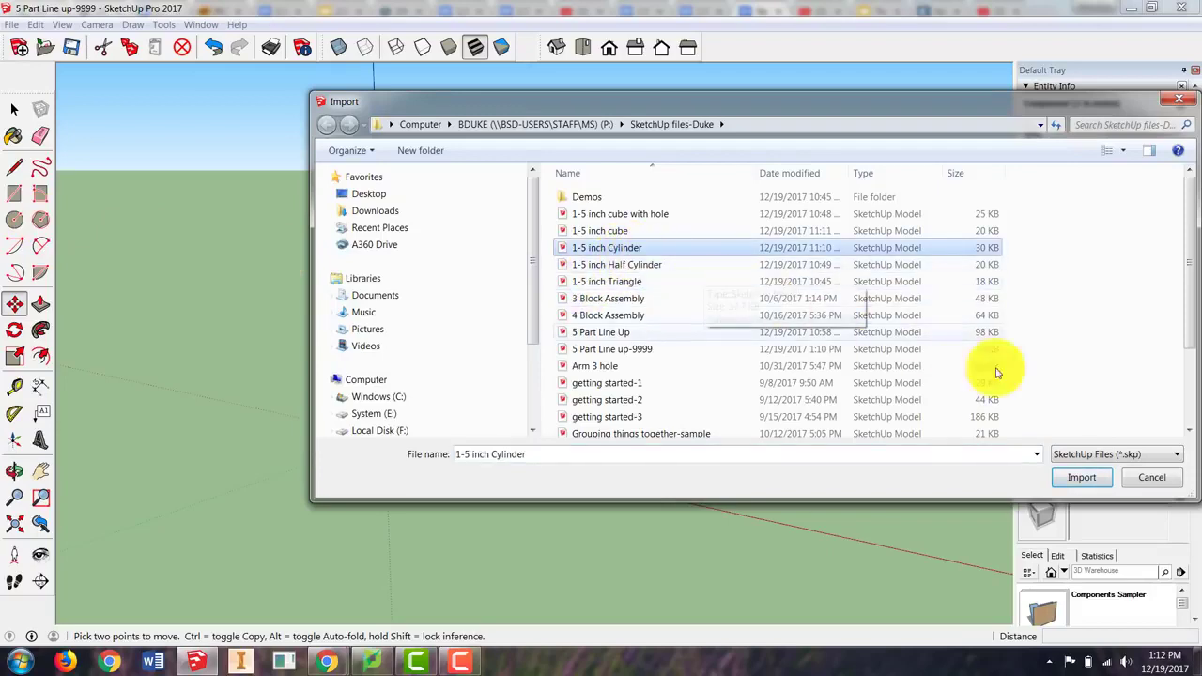
pyautogui.click(1080, 478)
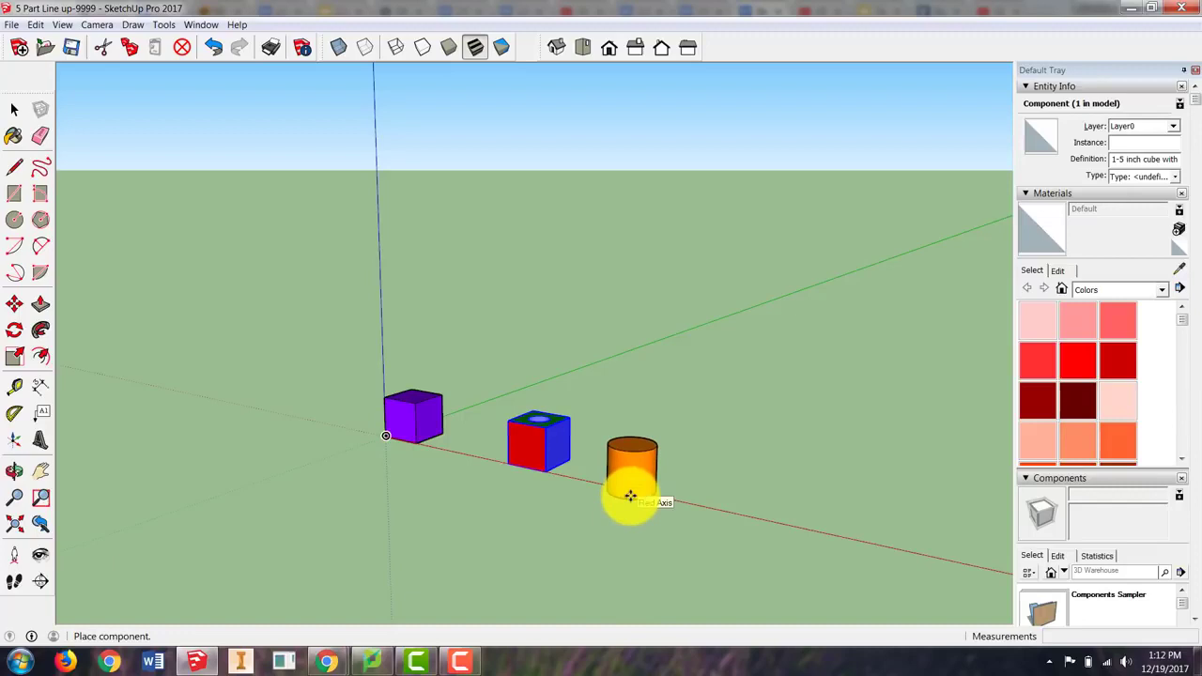
pyautogui.click(631, 496)
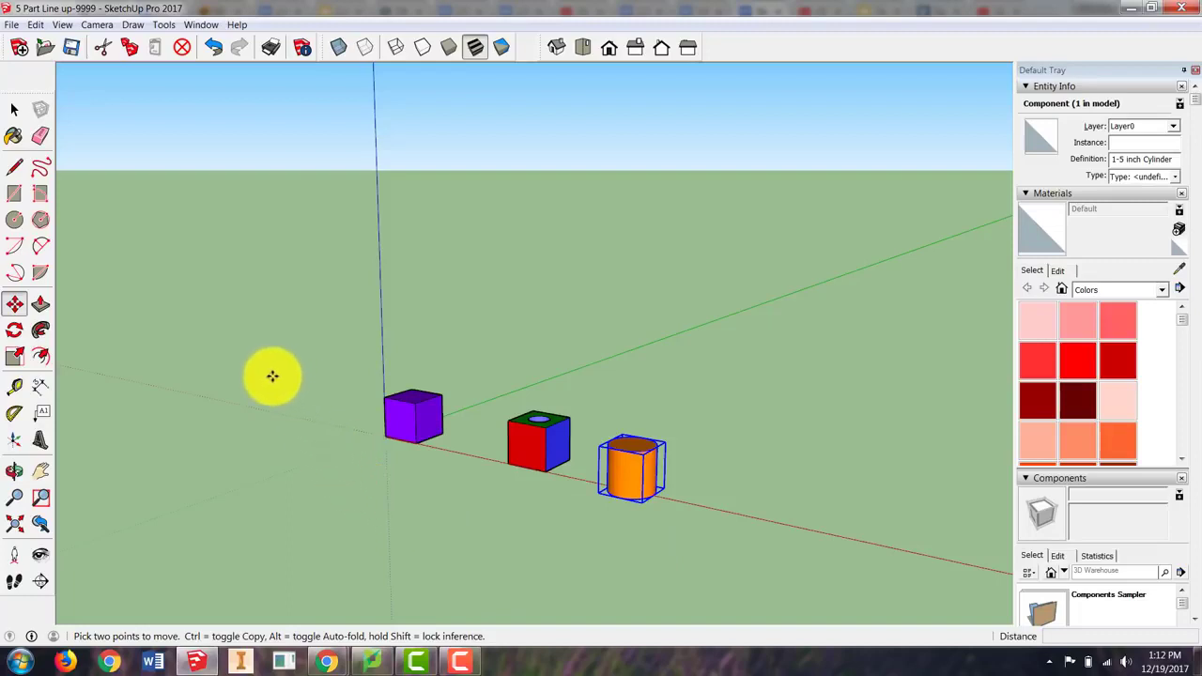
# - Import the "1-5 inch Half Cylinder" file and place it on the red axis, spaced beyond the orange cylinder
pyautogui.click(11, 24)
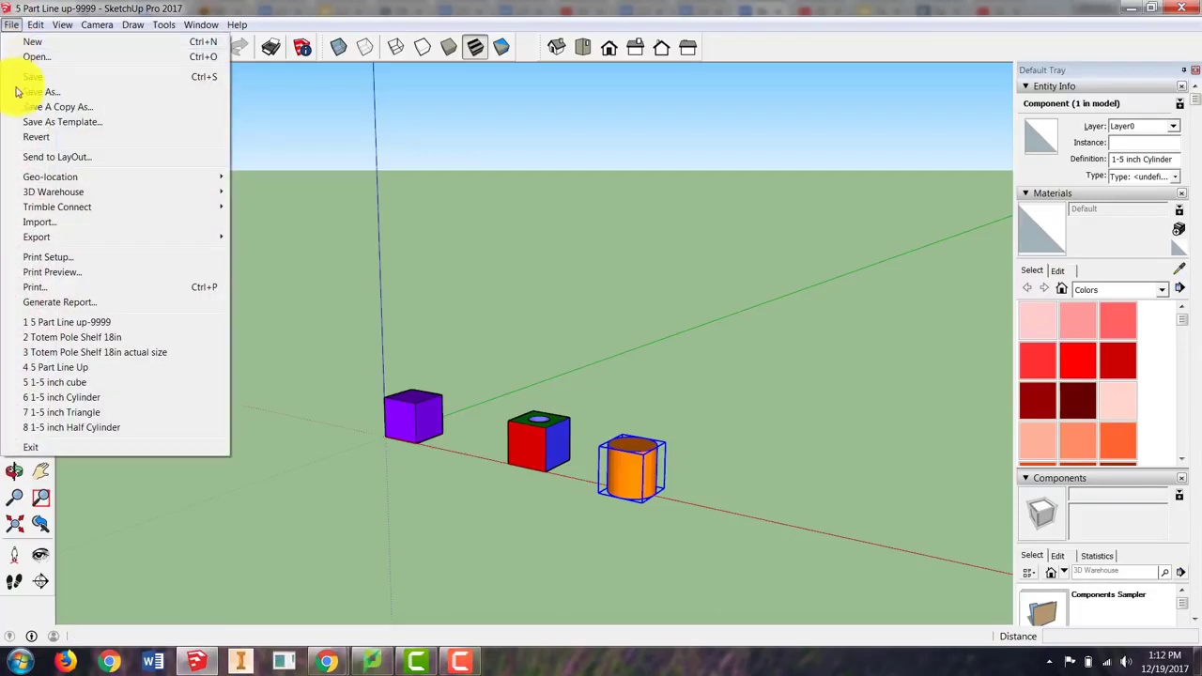
pyautogui.click(54, 226)
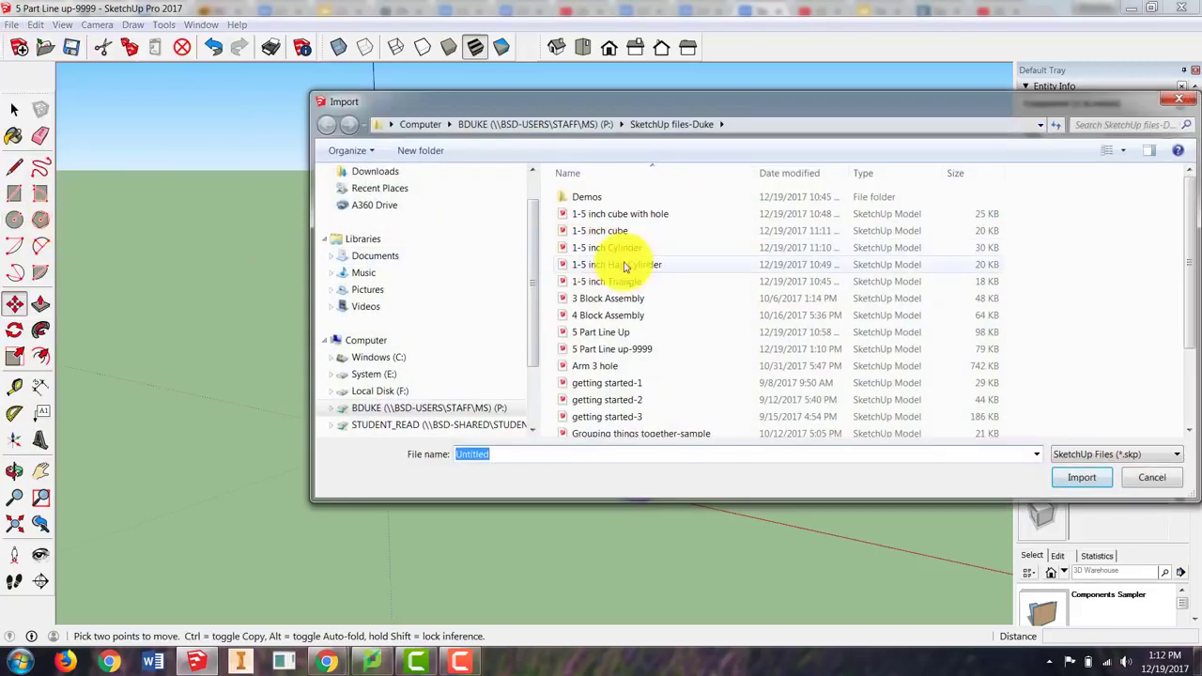
pyautogui.click(655, 267)
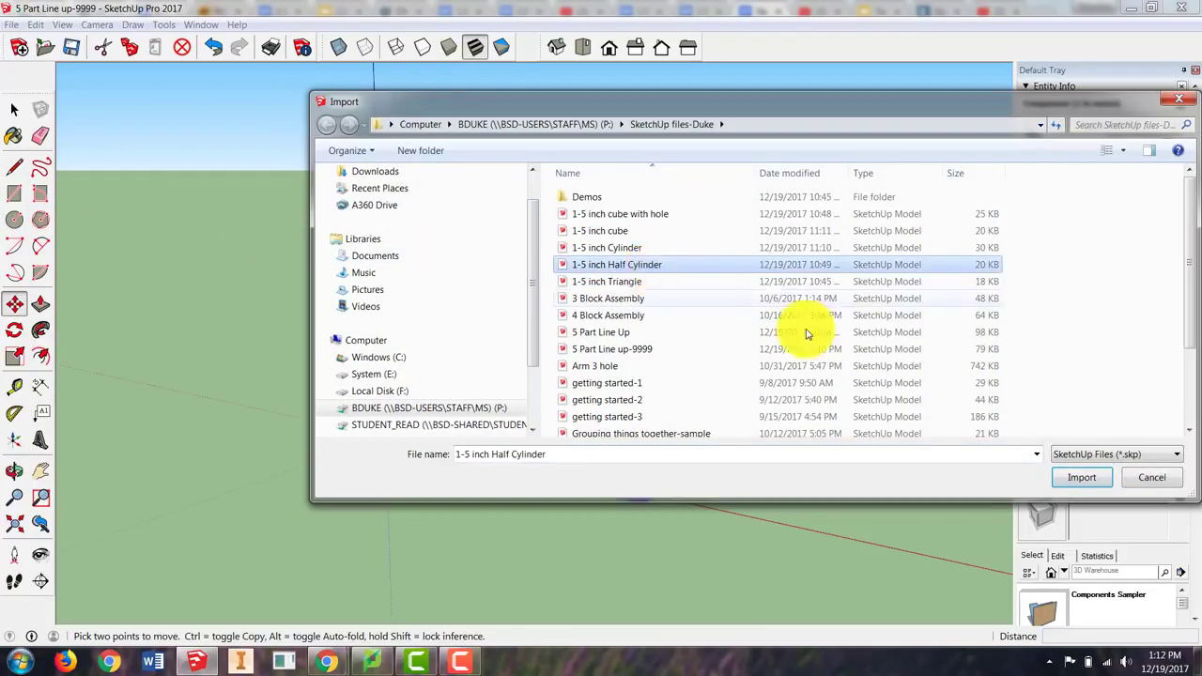
pyautogui.click(1073, 479)
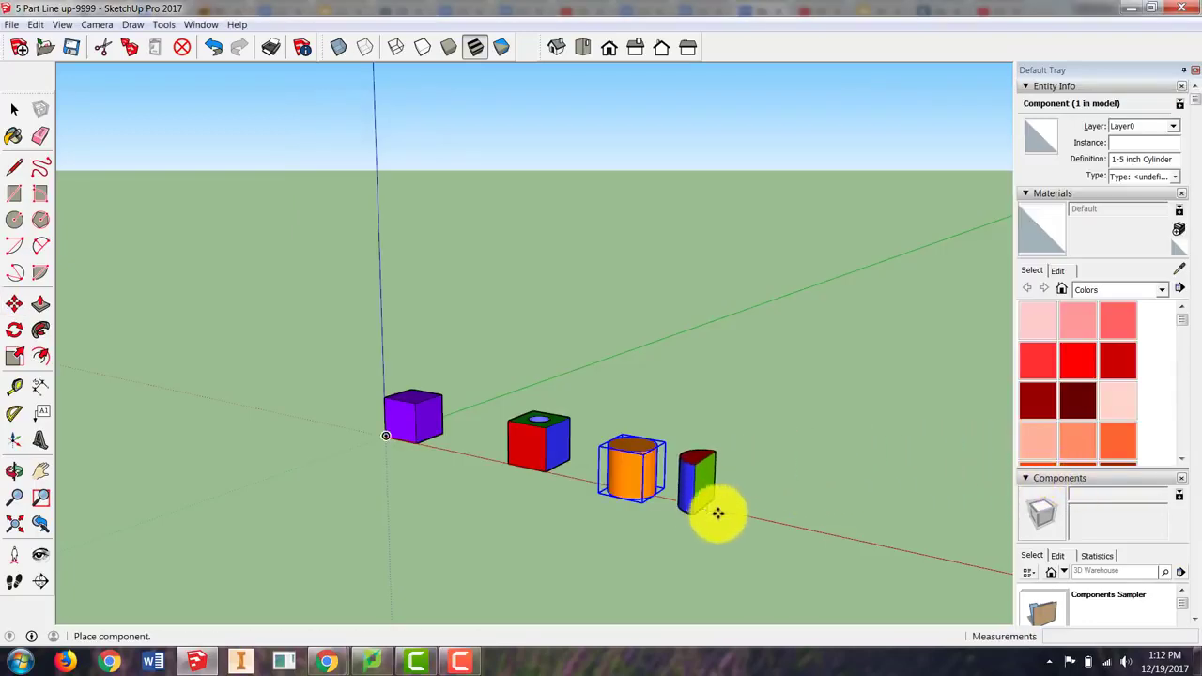
pyautogui.click(757, 524)
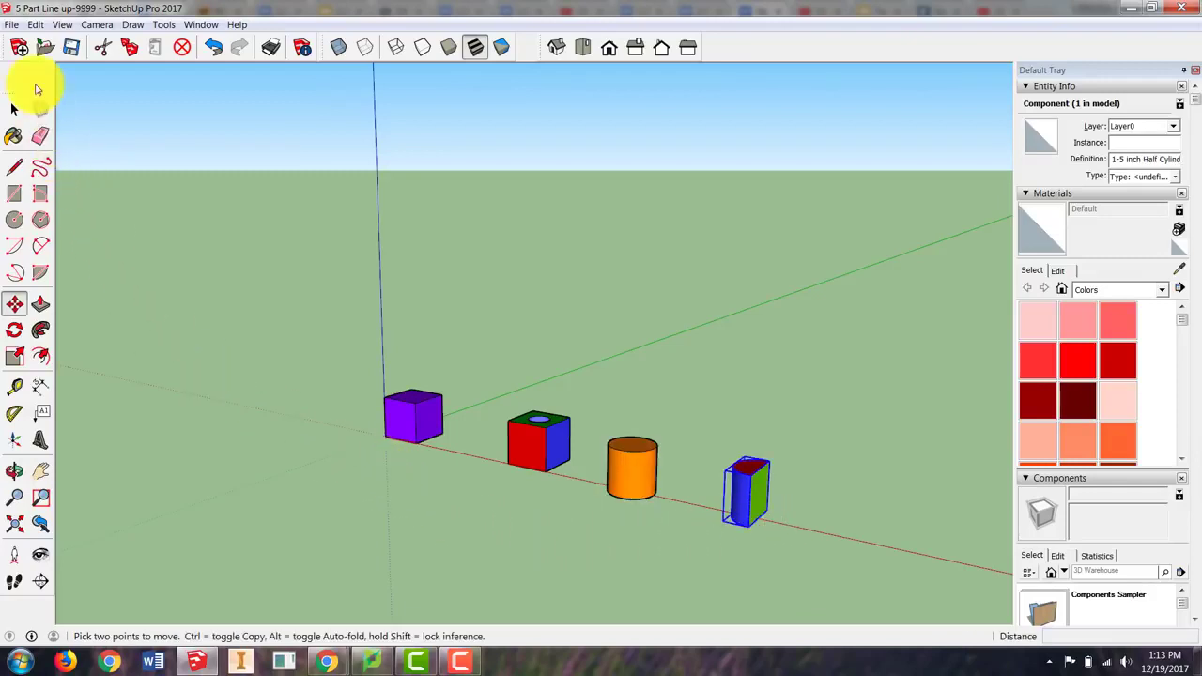
# - Import the "1-5 inch Triangle" file and place it on the red axis, spaced beyond the half cylinder
pyautogui.click(9, 25)
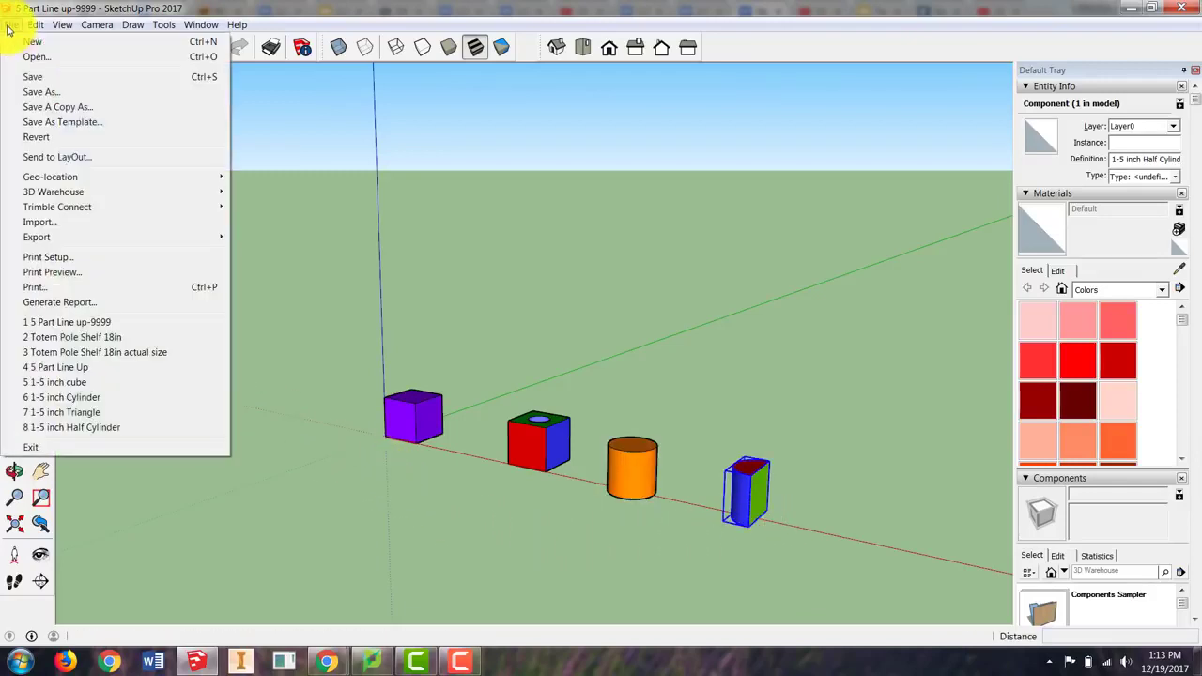
pyautogui.click(36, 223)
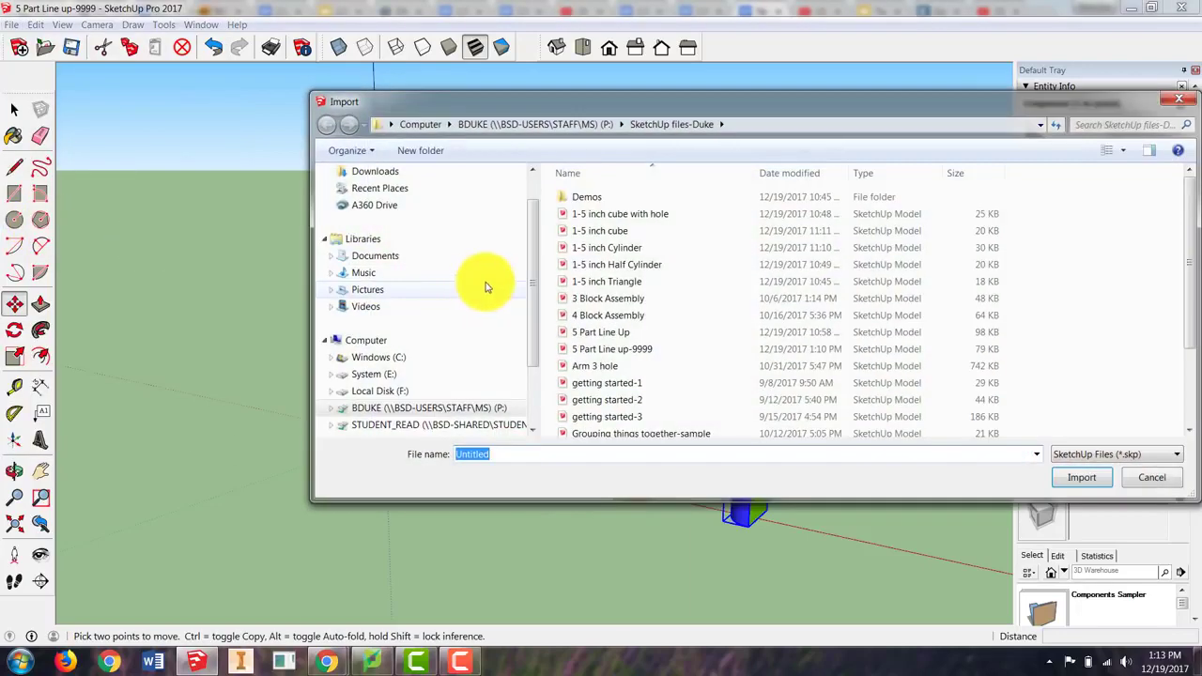
pyautogui.click(640, 284)
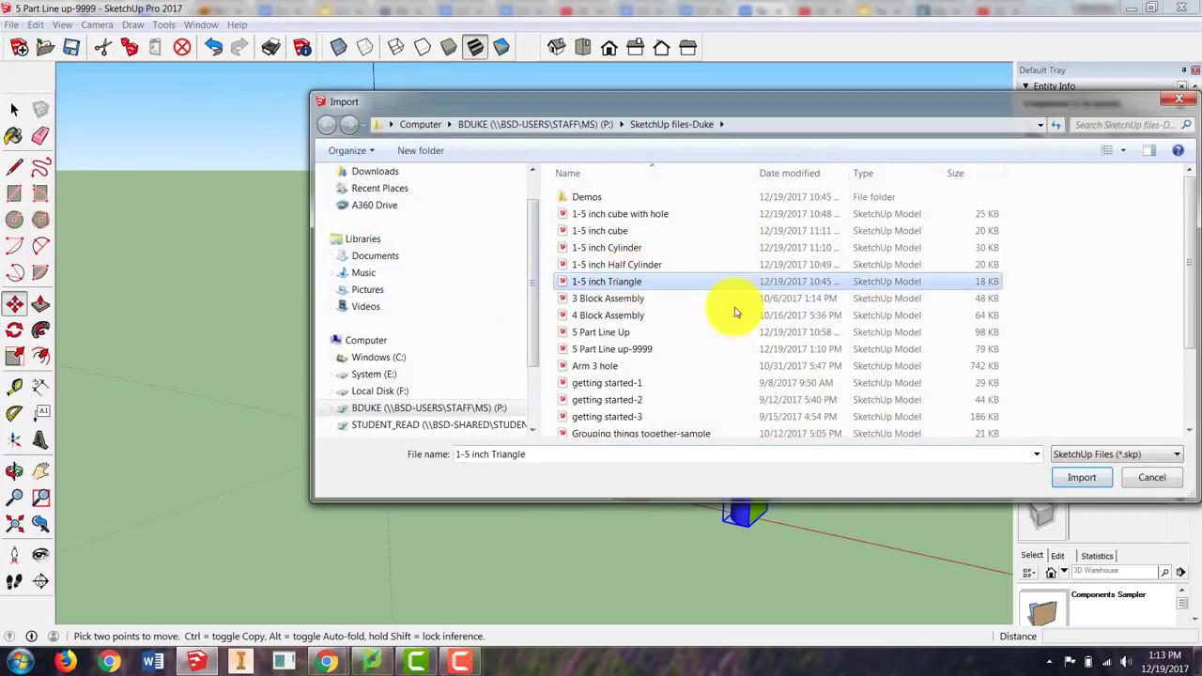
pyautogui.click(1083, 478)
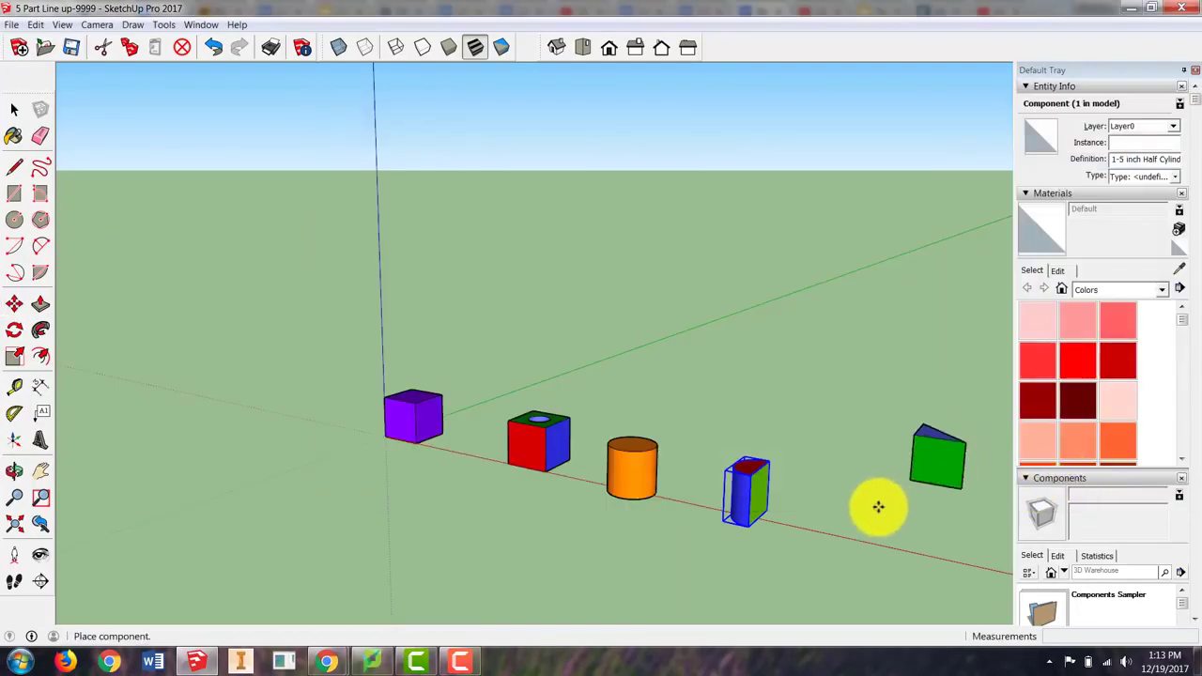
pyautogui.click(841, 538)
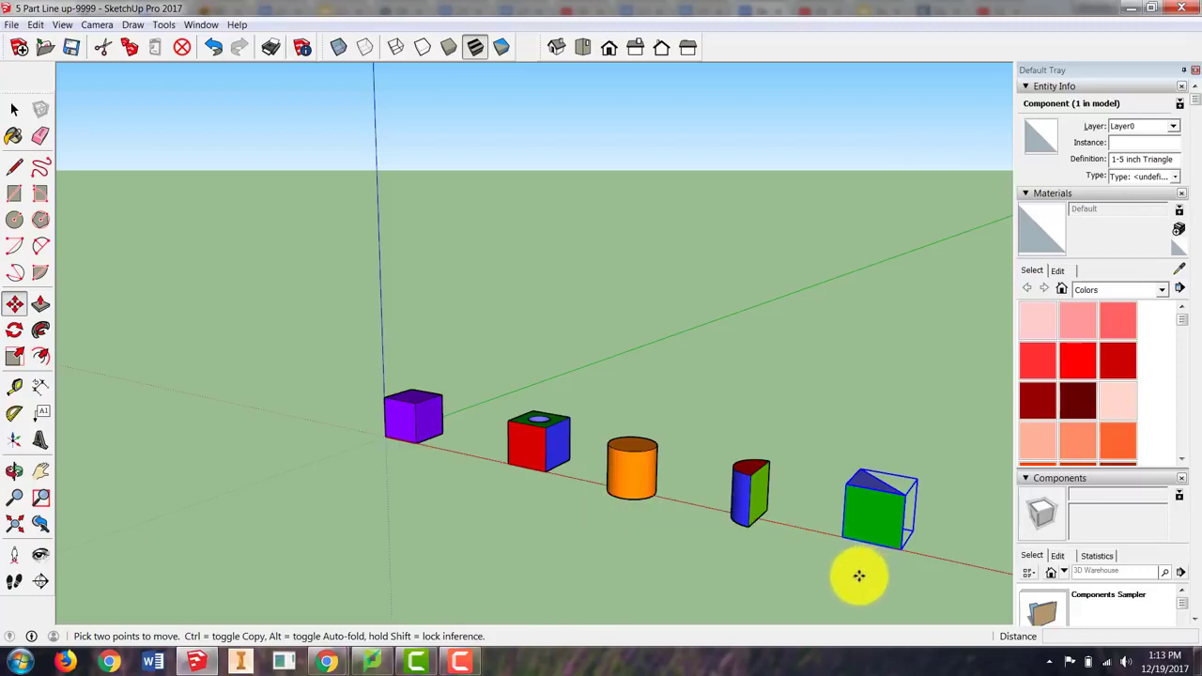
# - Move the cube with the hole by its lower near corner onto the purple cube's adjacent bottom corner so their faces meet
pyautogui.click(15, 111)
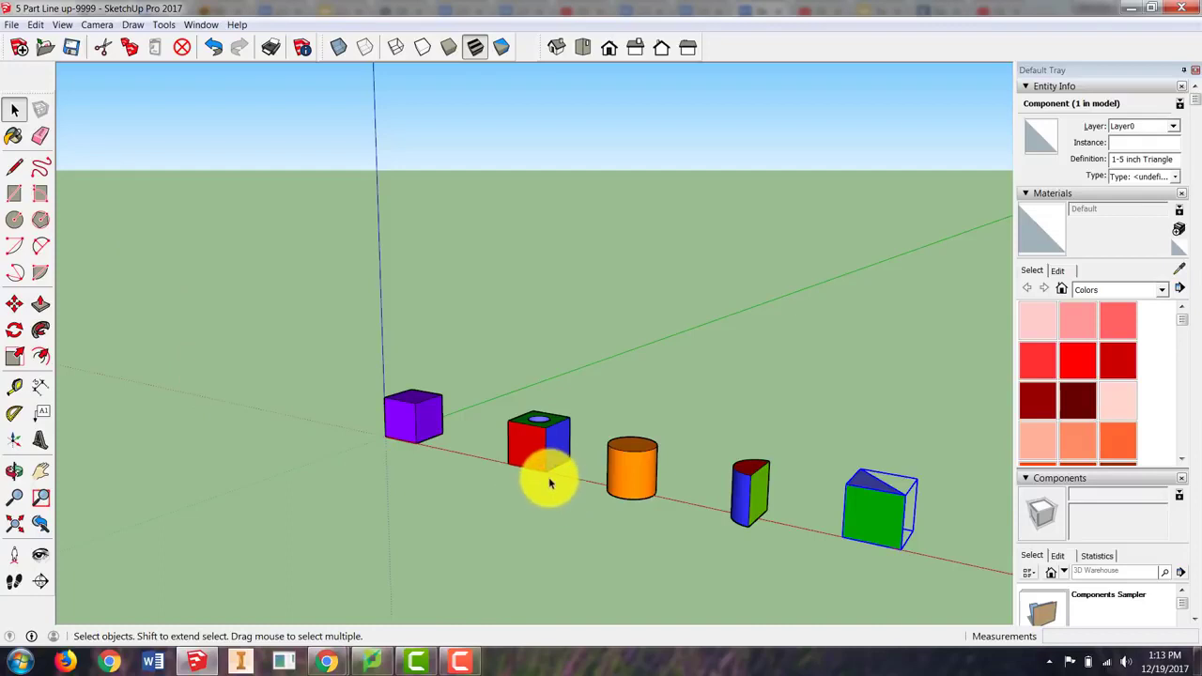
pyautogui.click(537, 435)
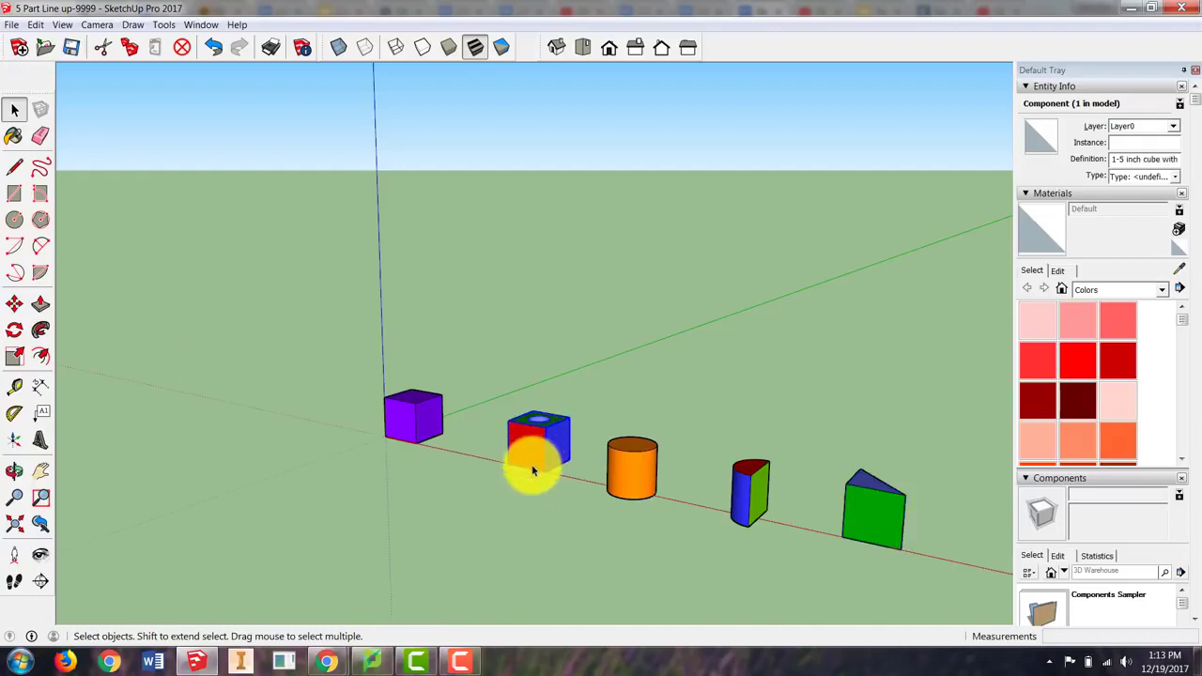
pyautogui.scroll(3, 526, 453)
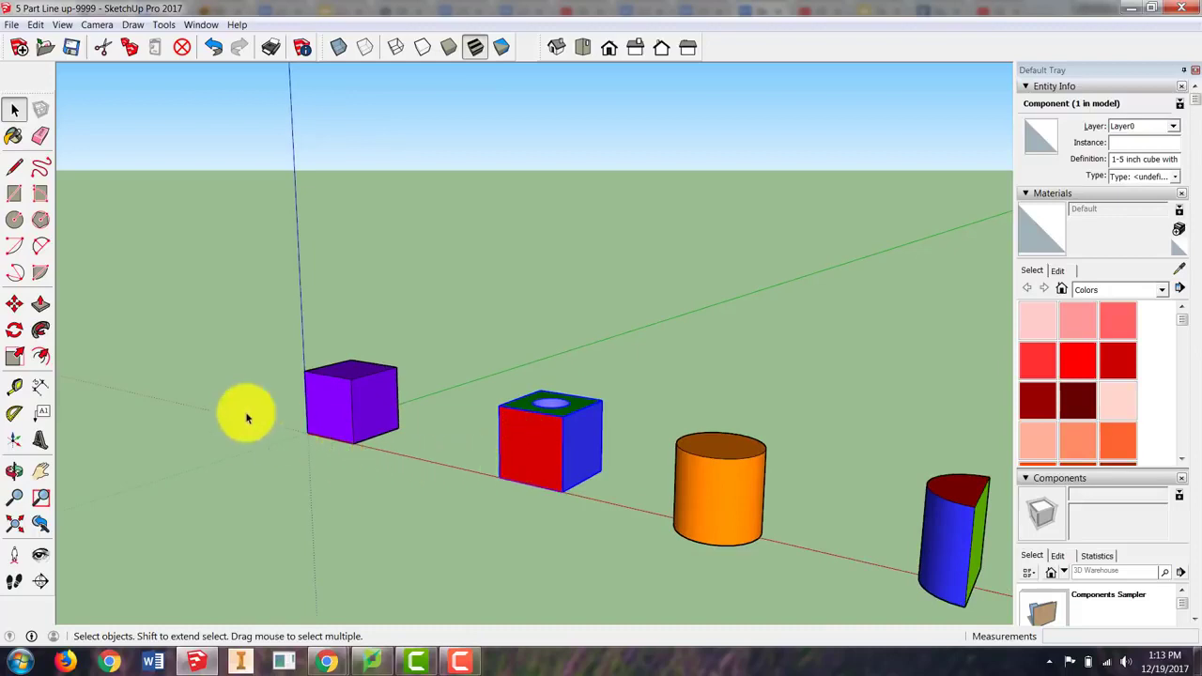
pyautogui.click(15, 306)
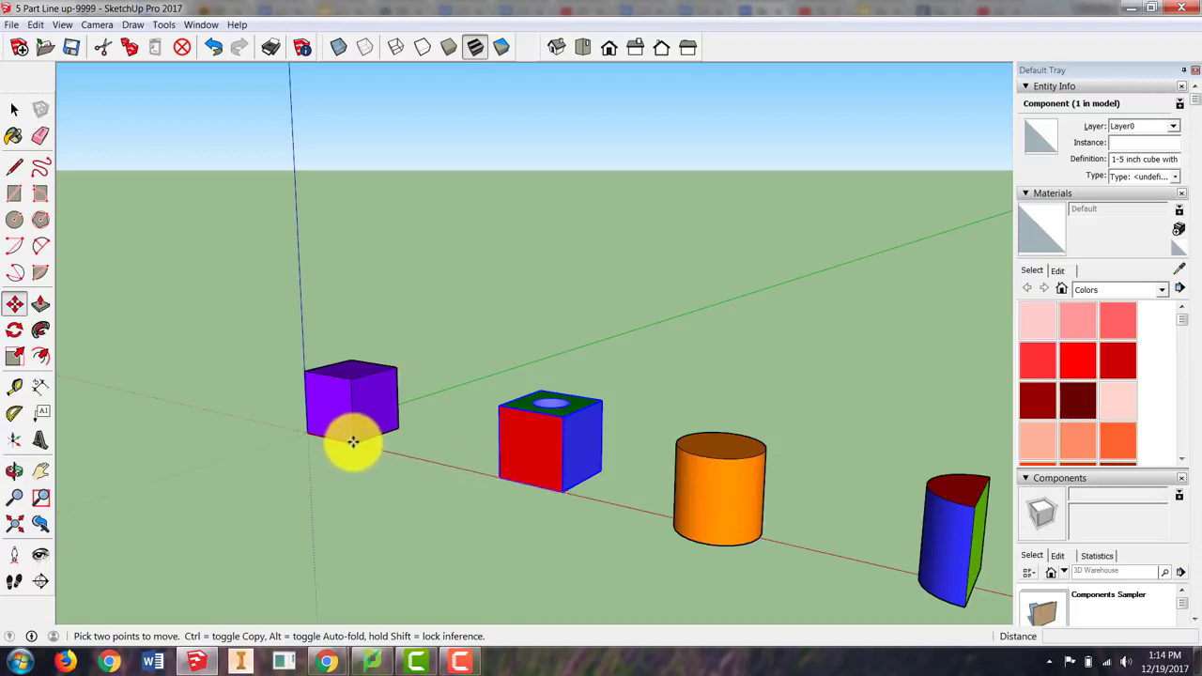
pyautogui.click(503, 476)
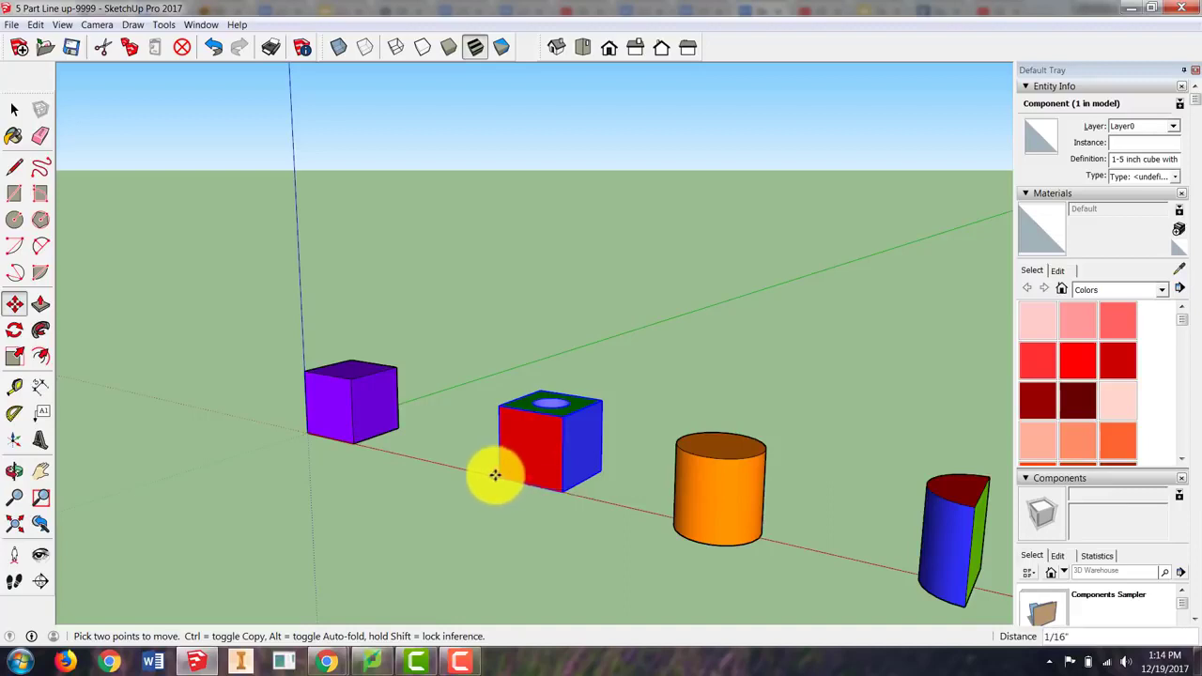
pyautogui.click(355, 441)
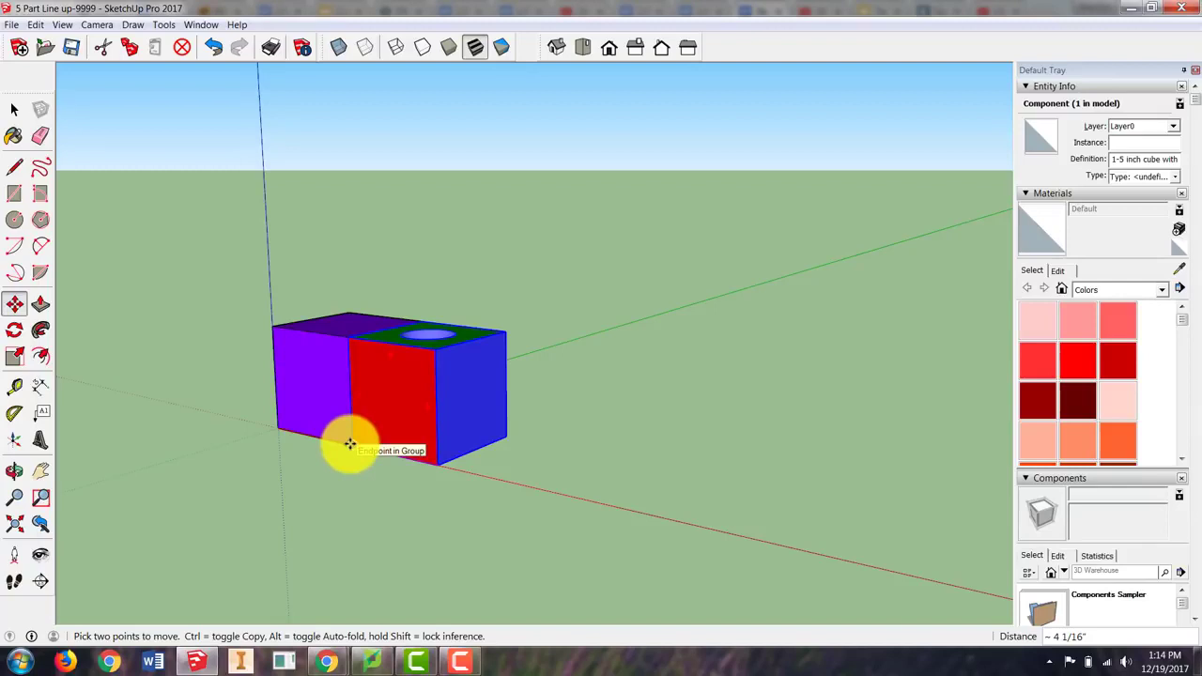
pyautogui.click(350, 443)
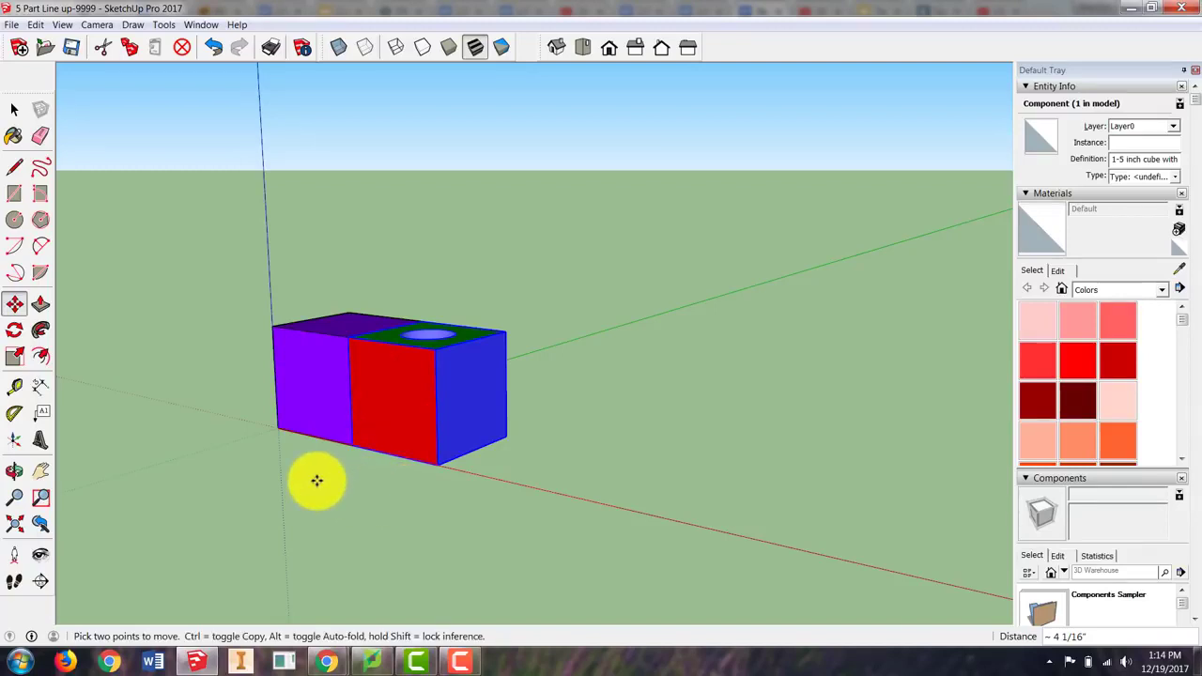
# - Move the orange cylinder about 5" parallel to the red axis toward the cube with the hole, using a point on its base rim
pyautogui.moveTo(317, 480); pyautogui.dragTo(370, 470, button='middle')
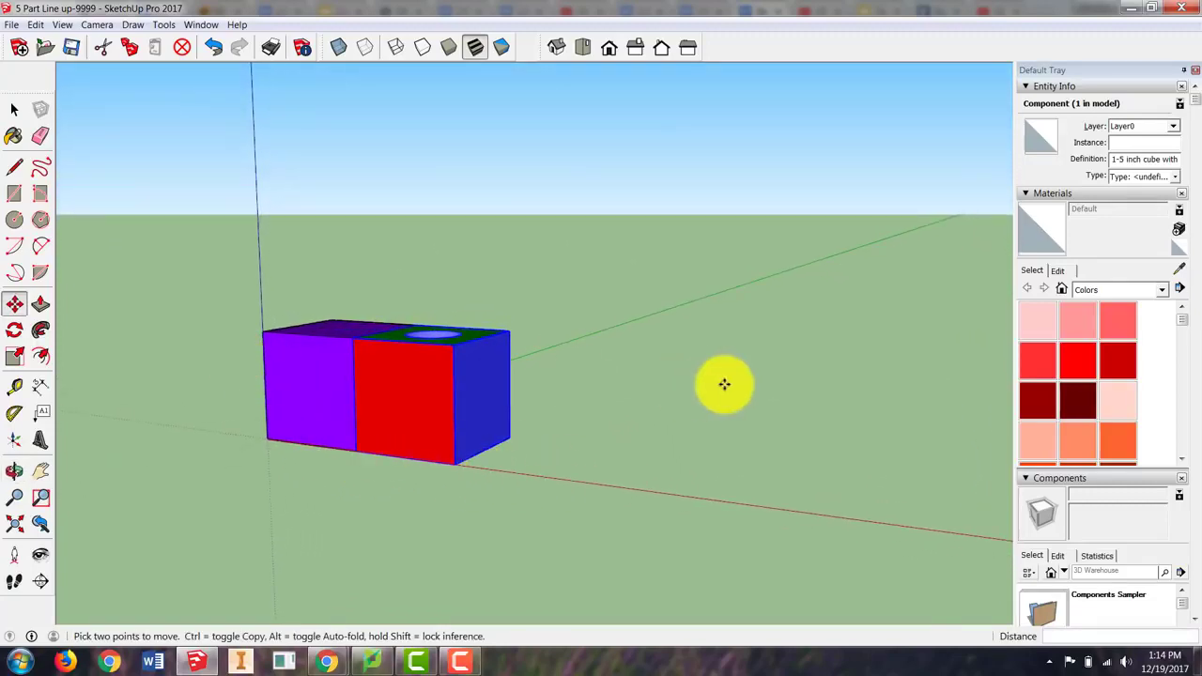
pyautogui.scroll(-4, 655, 394)
pyautogui.scroll(-1, 655, 407)
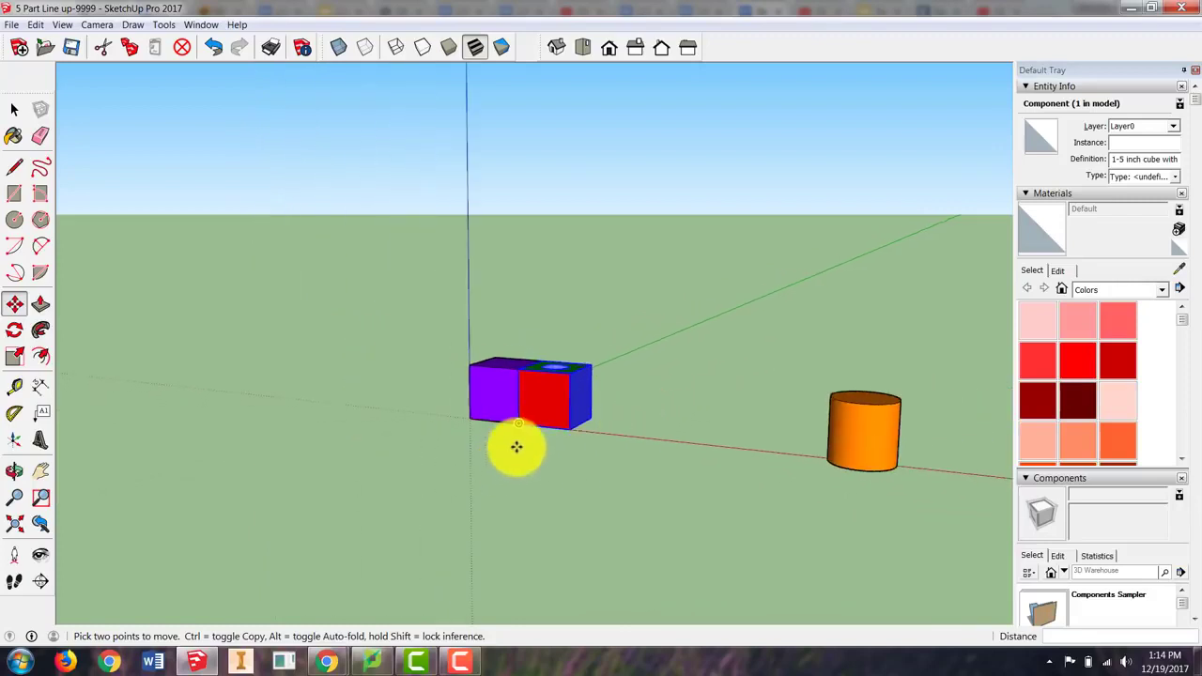
pyautogui.click(544, 425)
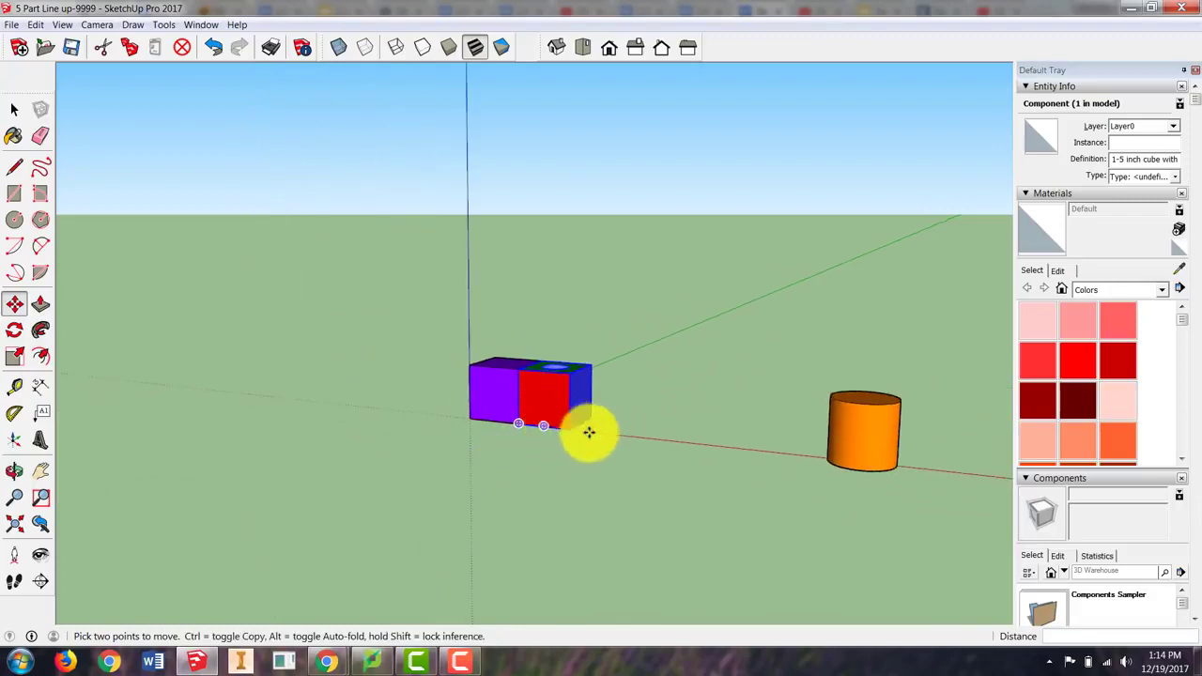
pyautogui.click(856, 469)
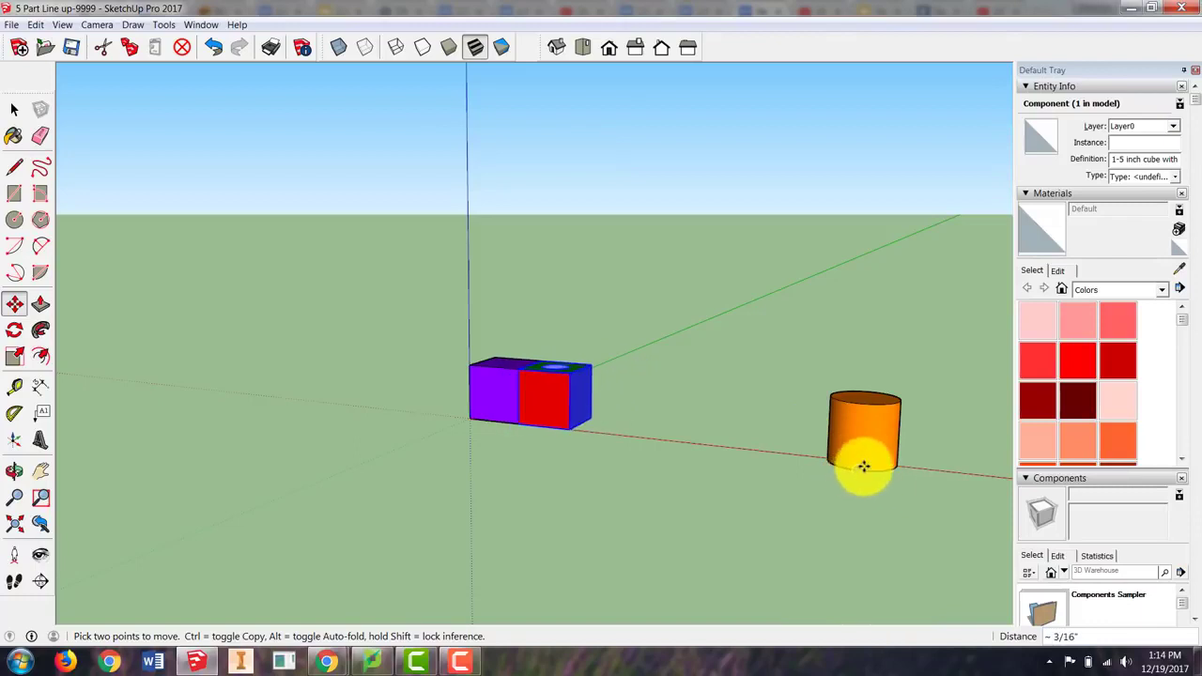
pyautogui.click(12, 112)
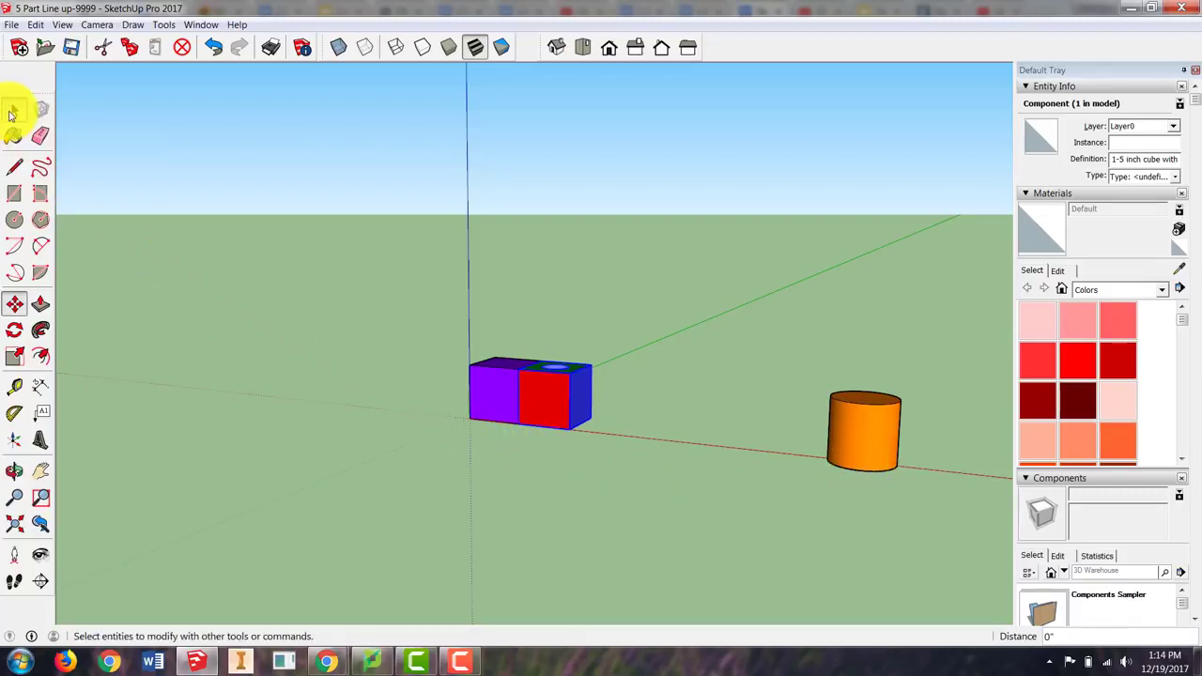
pyautogui.click(857, 430)
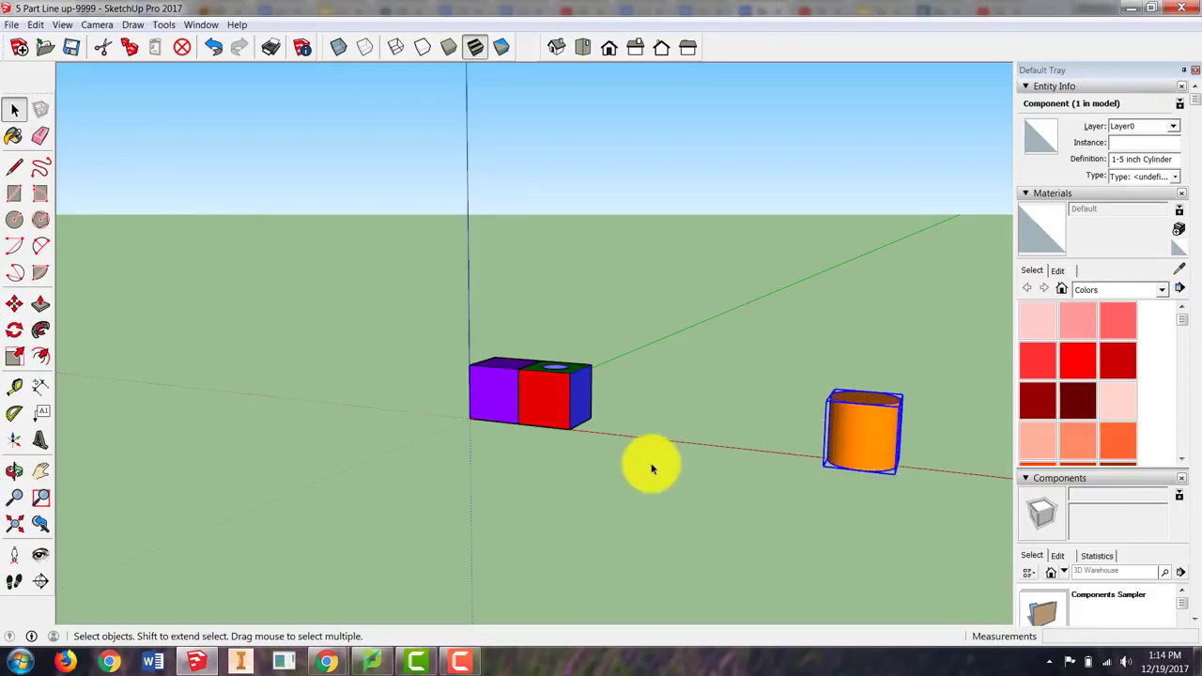
pyautogui.click(14, 305)
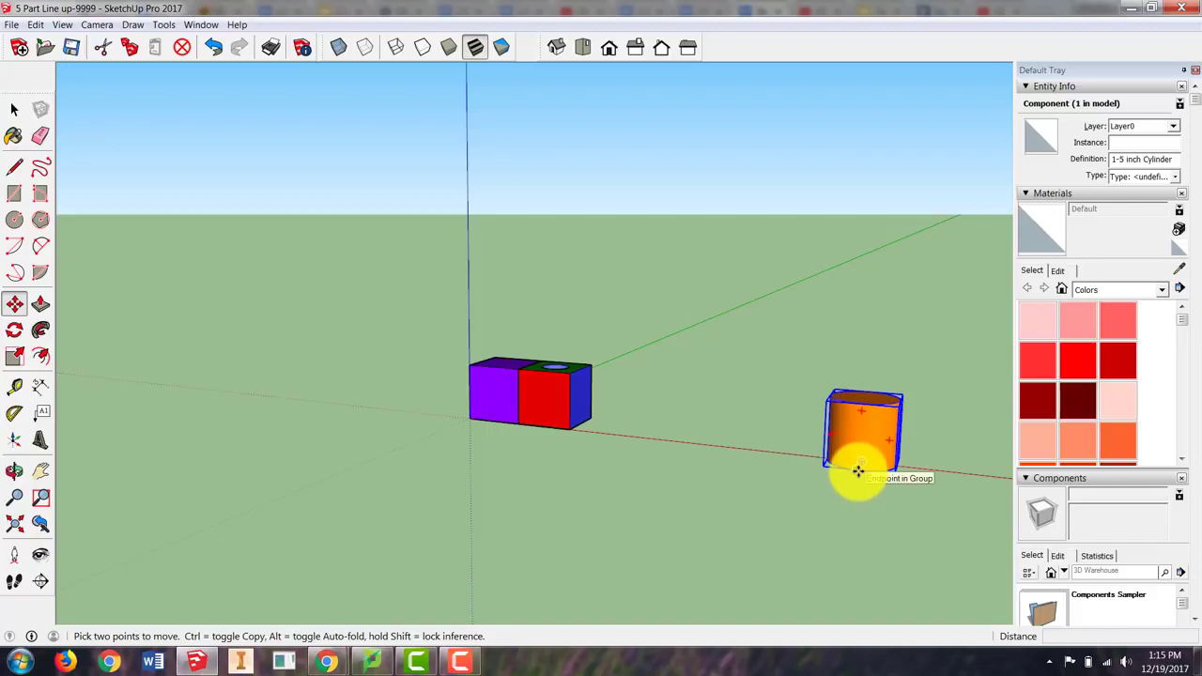
pyautogui.scroll(4, 857, 470)
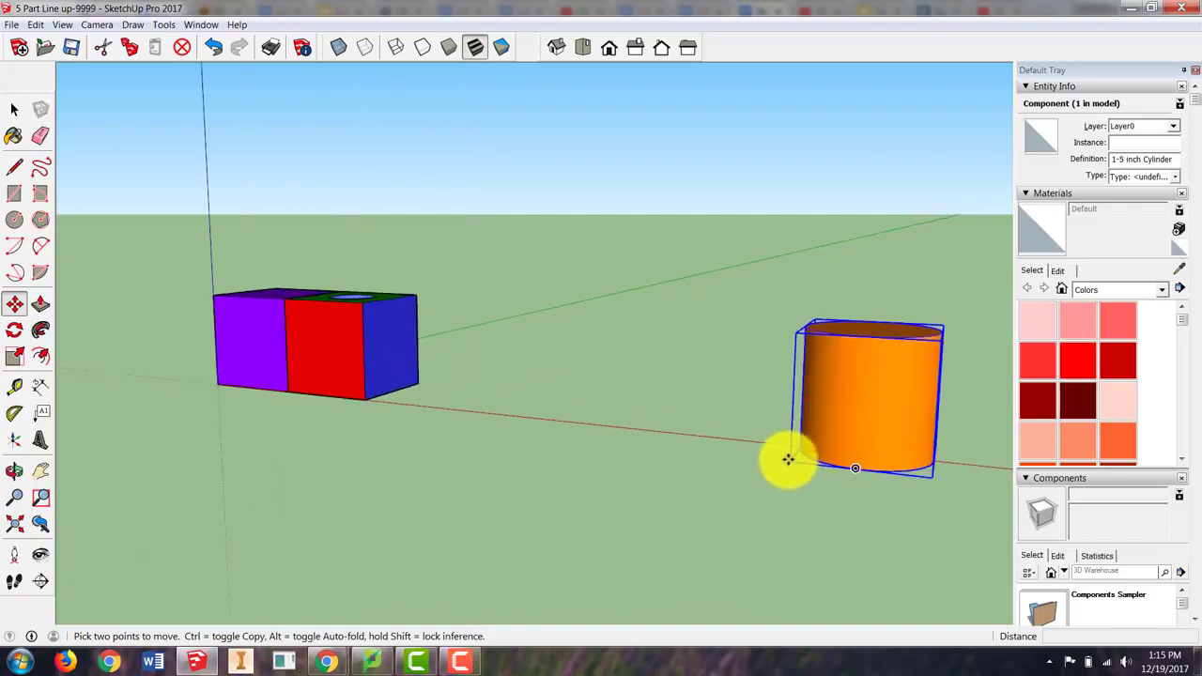
pyautogui.click(857, 467)
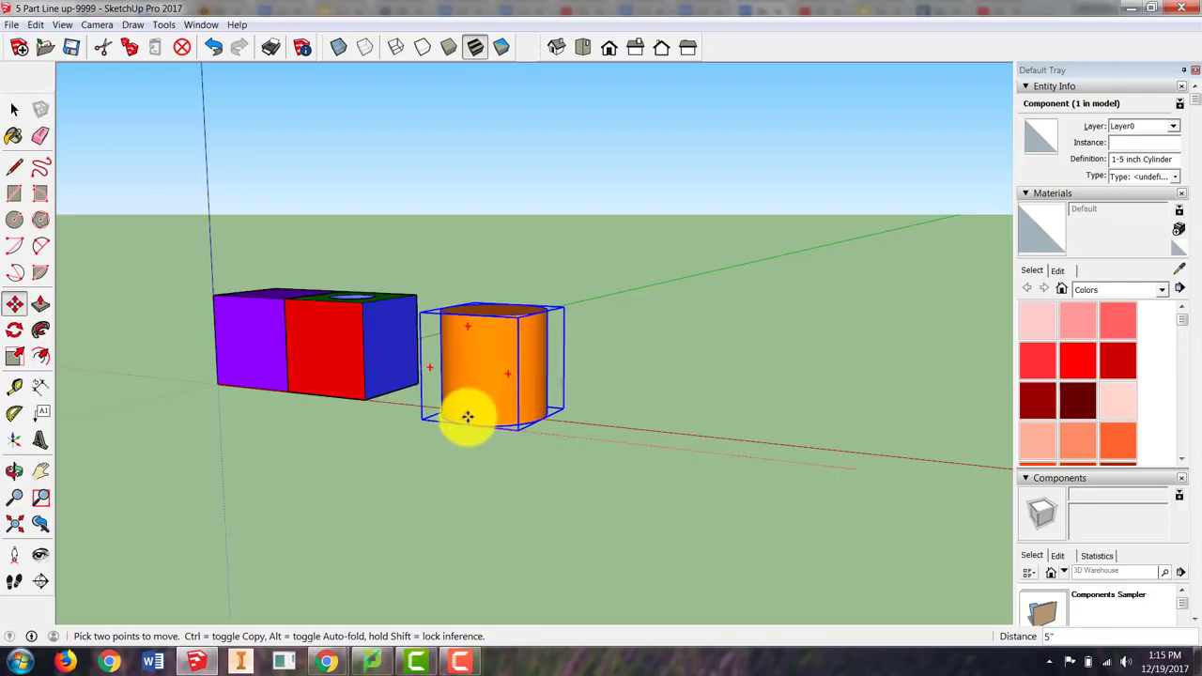
pyautogui.click(468, 416)
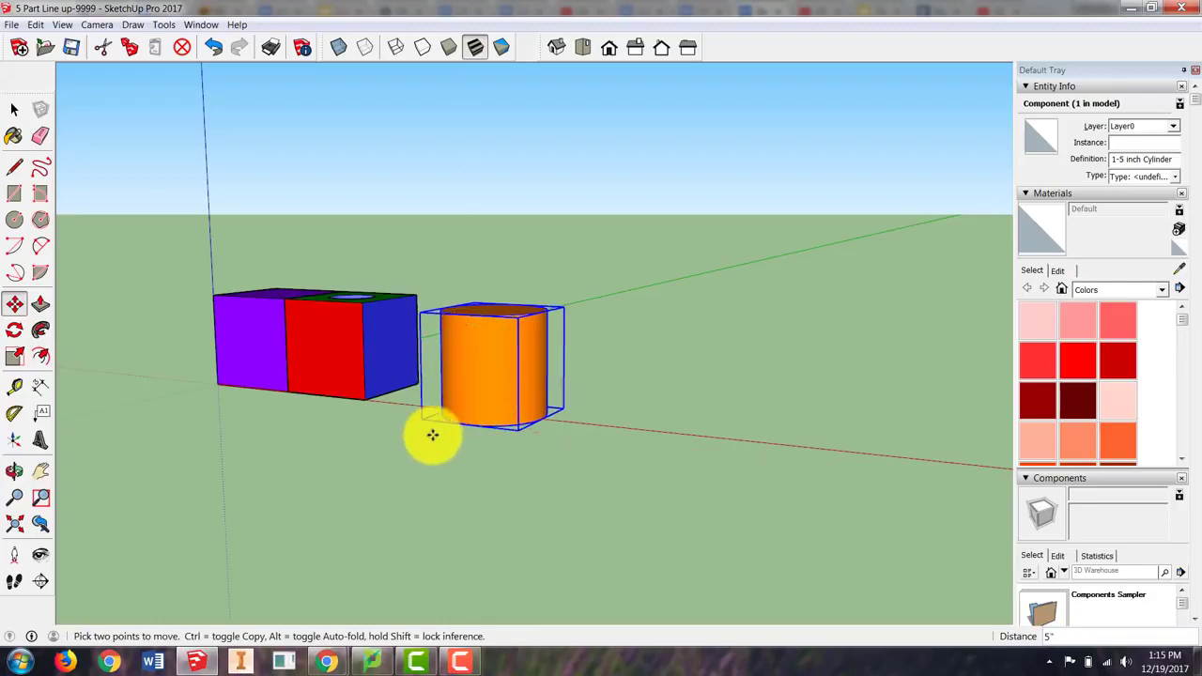
# - Move the cylinder by its base rim point onto the midpoint of the holed cube's facing bottom edge, and clear the selection
pyautogui.press('o')
pyautogui.moveTo(400, 424); pyautogui.dragTo(768, 447)
pyautogui.press('m')
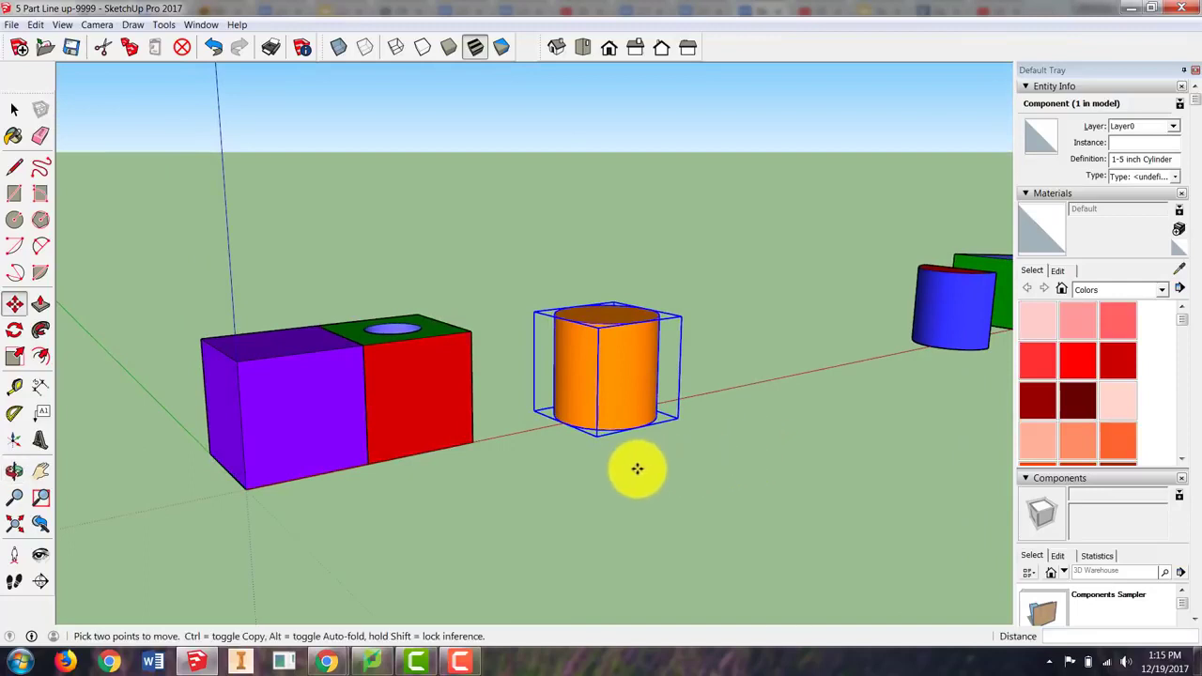
pyautogui.click(558, 420)
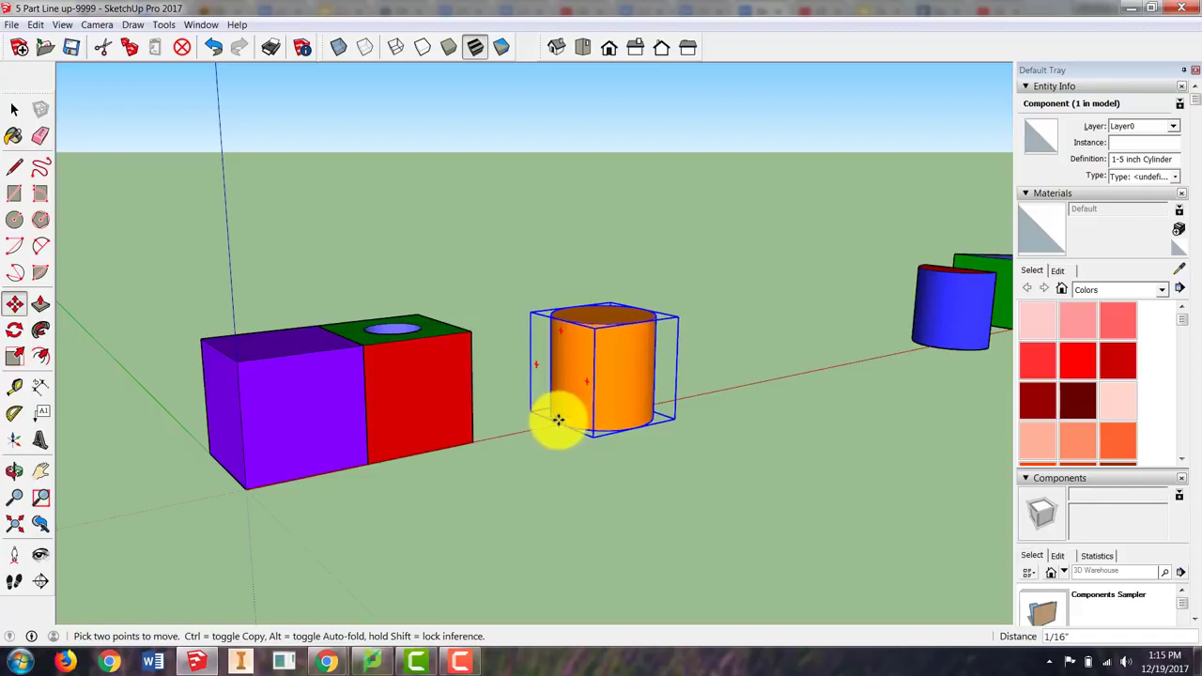
pyautogui.moveTo(524, 423); pyautogui.dragTo(182, 378, button='middle')
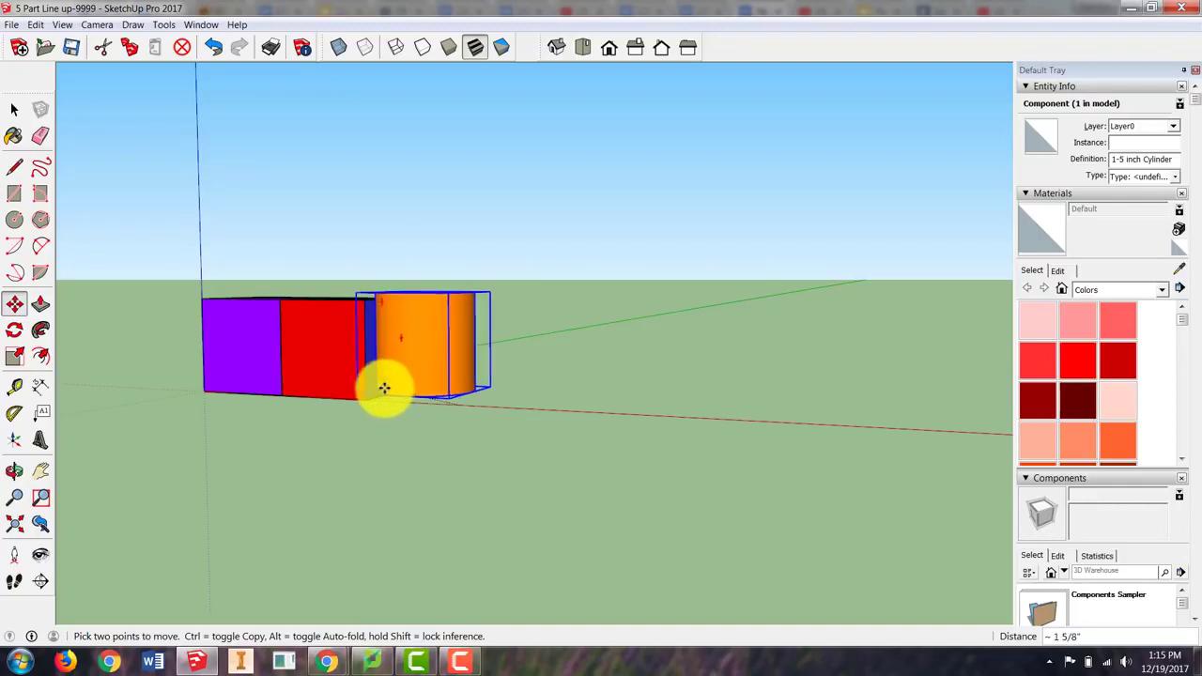
pyautogui.moveTo(384, 388); pyautogui.dragTo(431, 501, button='middle')
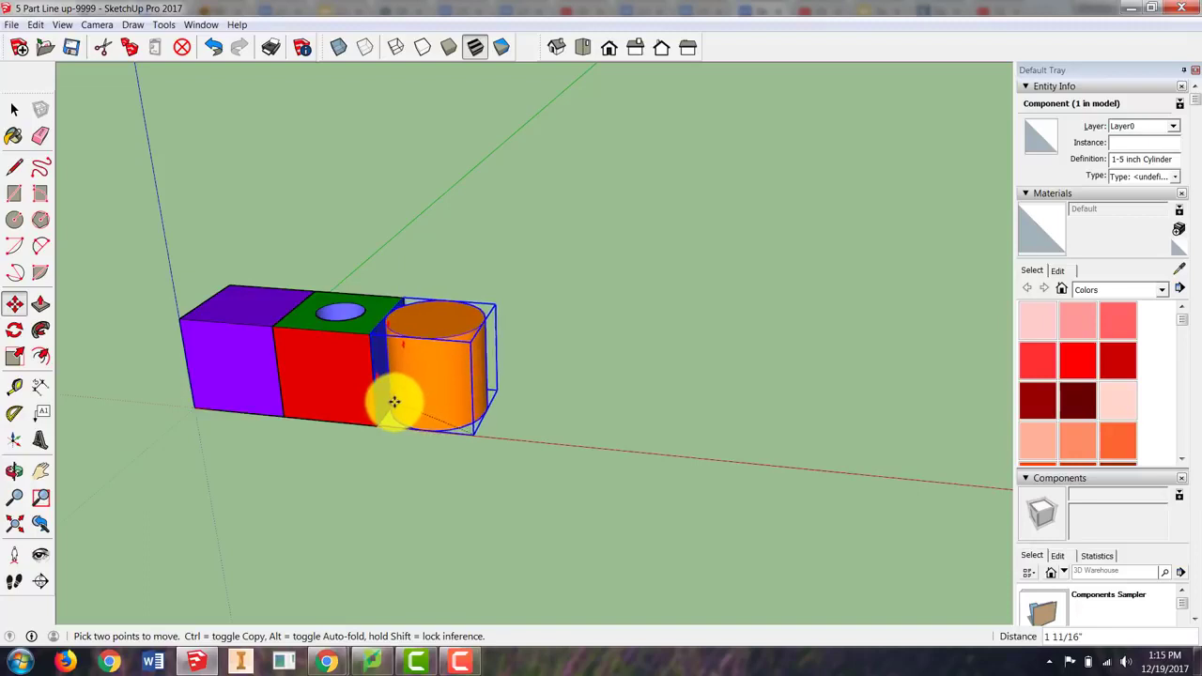
pyautogui.click(395, 402)
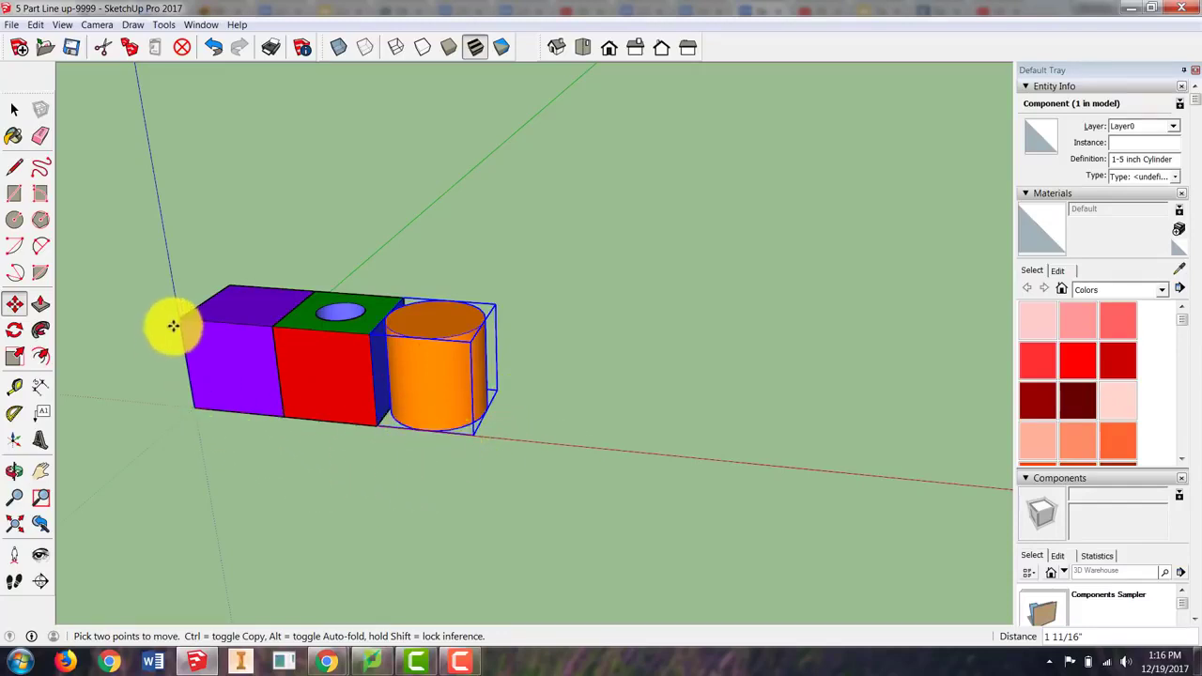
pyautogui.press('o')
pyautogui.moveTo(553, 387); pyautogui.dragTo(411, 389)
pyautogui.press('m')
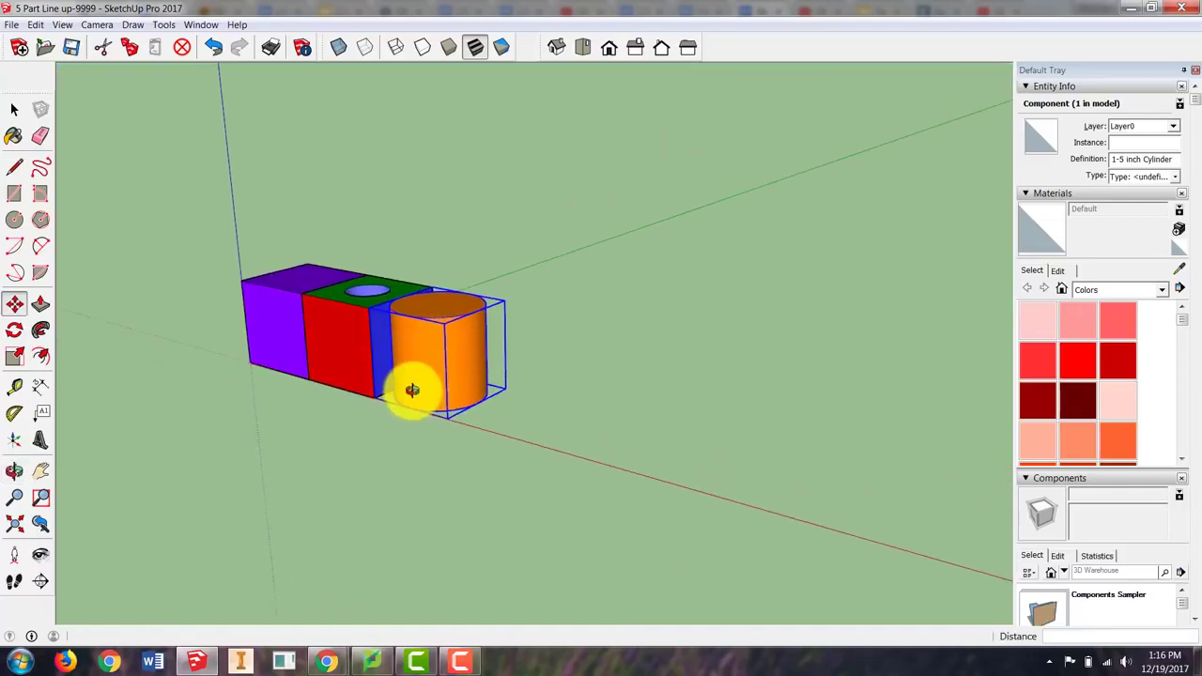
pyautogui.click(14, 111)
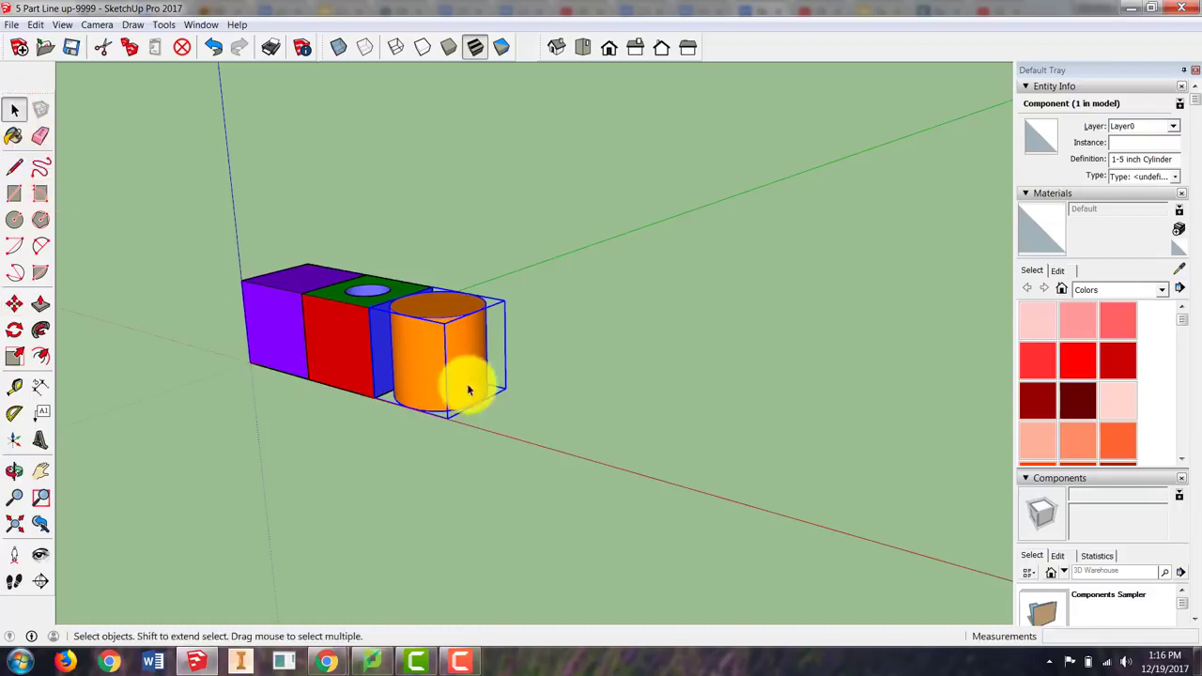
pyautogui.click(531, 419)
pyautogui.scroll(-3, 628, 430)
pyautogui.scroll(-2, 639, 431)
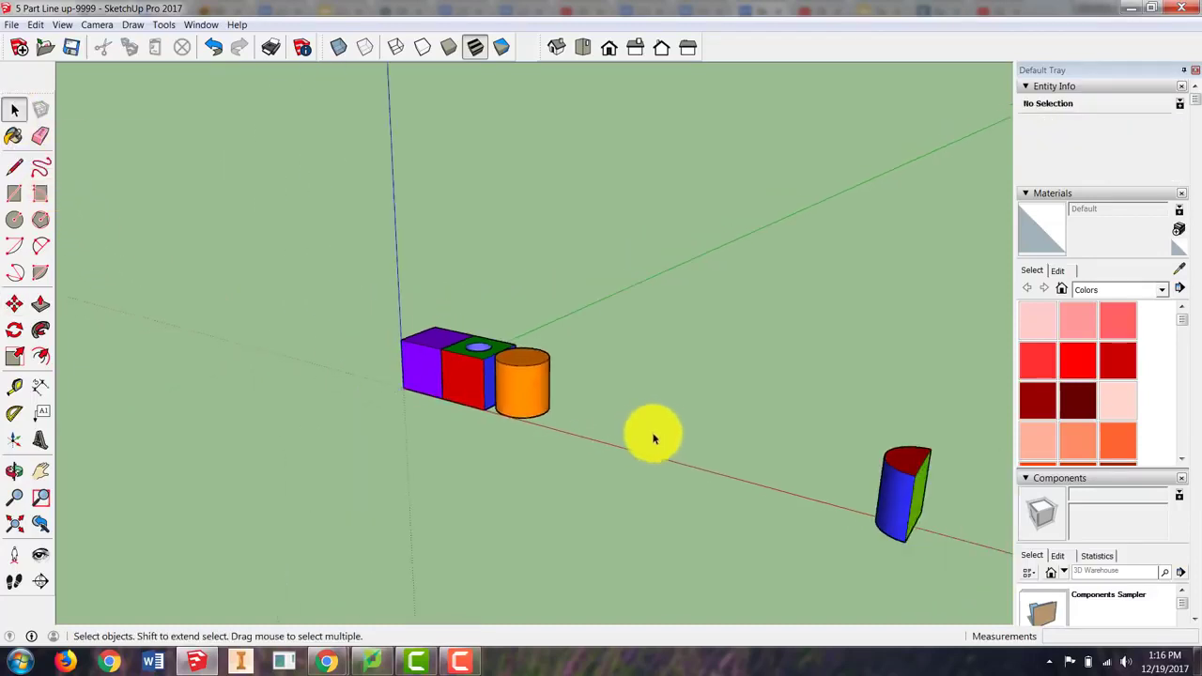
# - Move the half cylinder about 9 1/16" along the red axis by its curved side's base point until it touches the orange cylinder
pyautogui.scroll(-2, 870, 481)
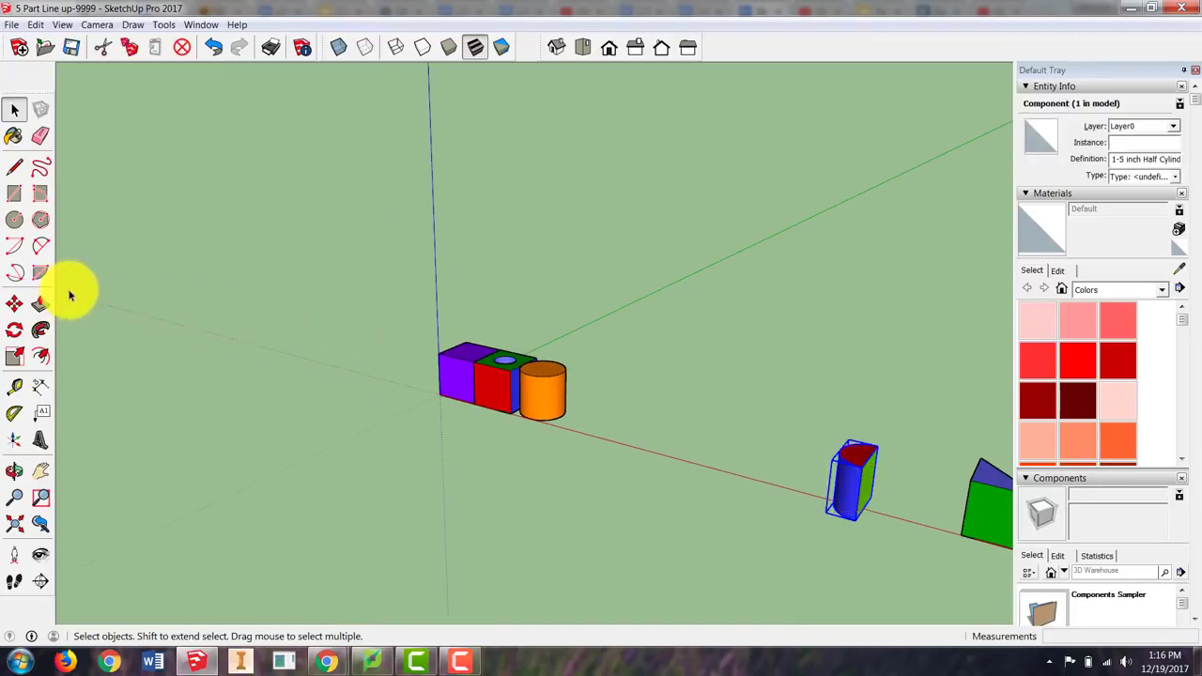
pyautogui.click(15, 303)
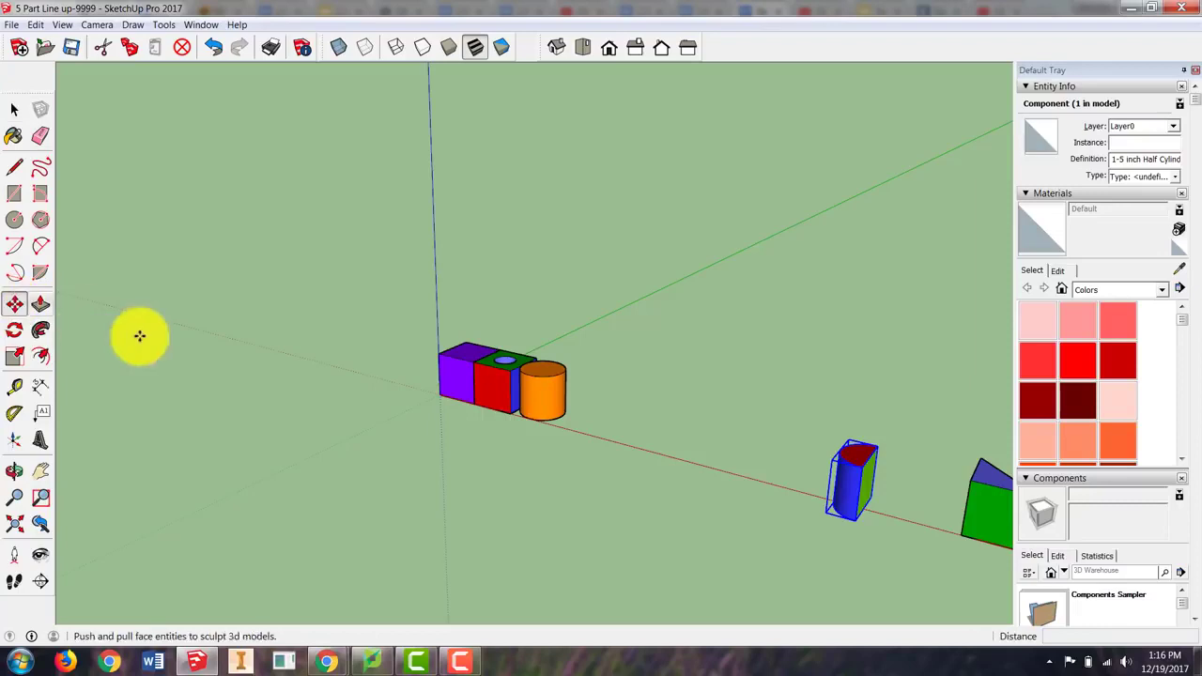
pyautogui.scroll(4, 861, 526)
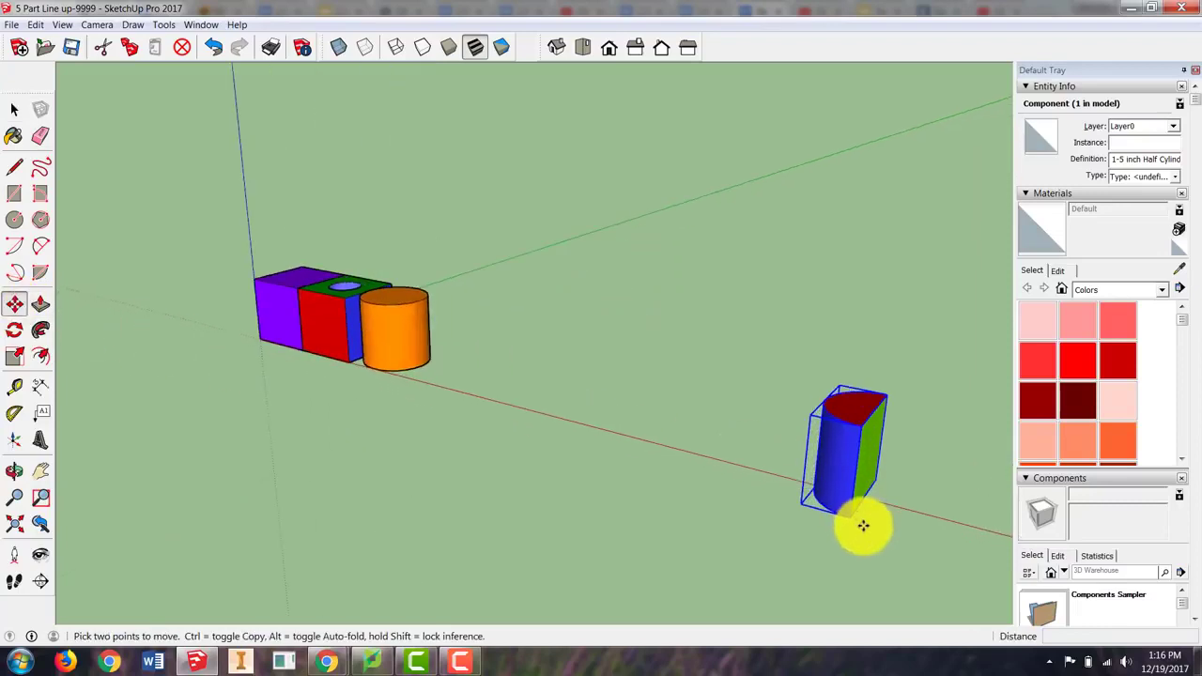
pyautogui.scroll(1, 795, 522)
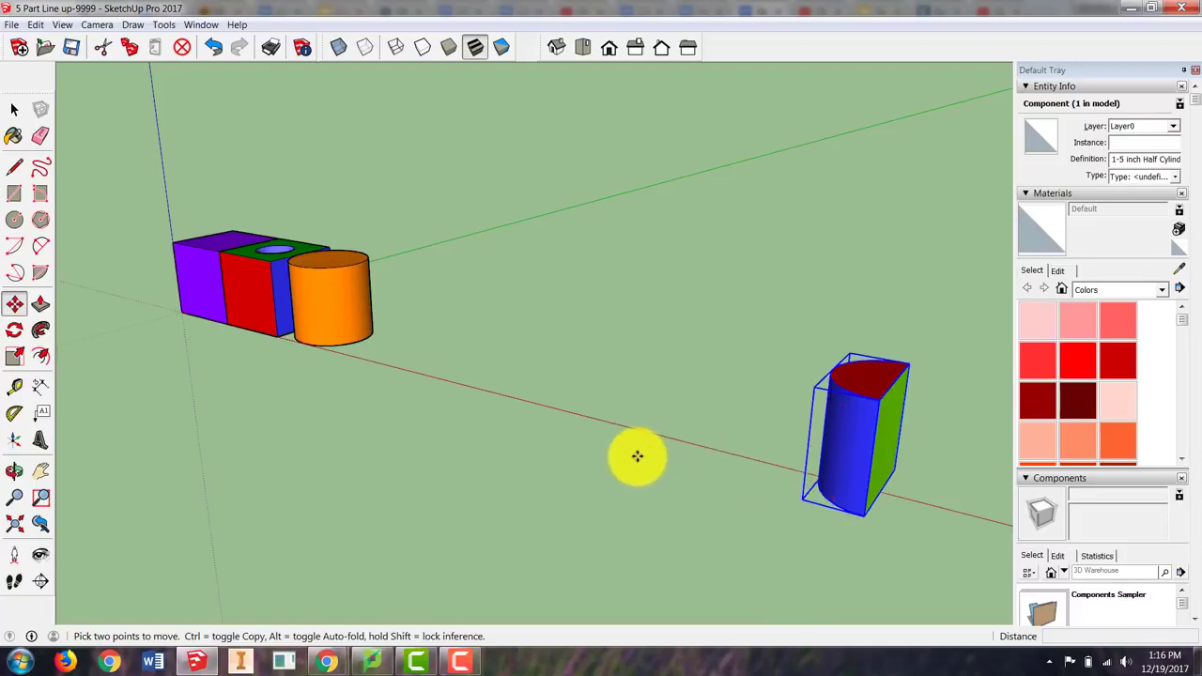
pyautogui.moveTo(636, 456); pyautogui.dragTo(845, 519, button='middle')
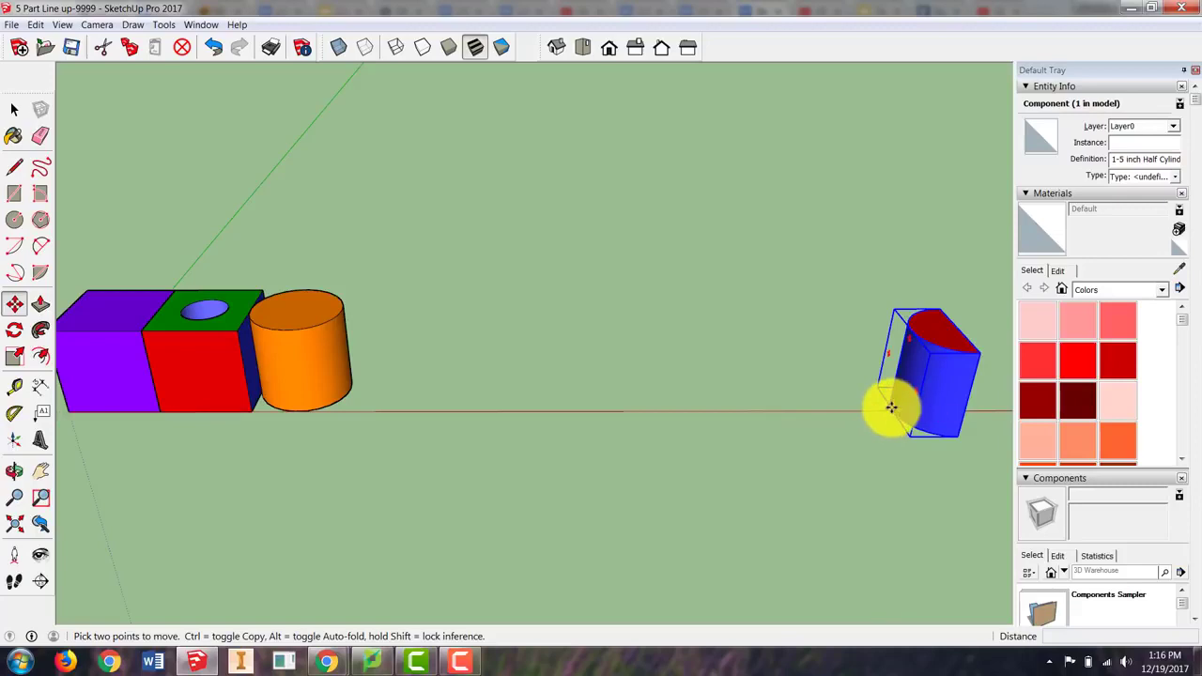
pyautogui.moveTo(890, 406); pyautogui.dragTo(351, 388)
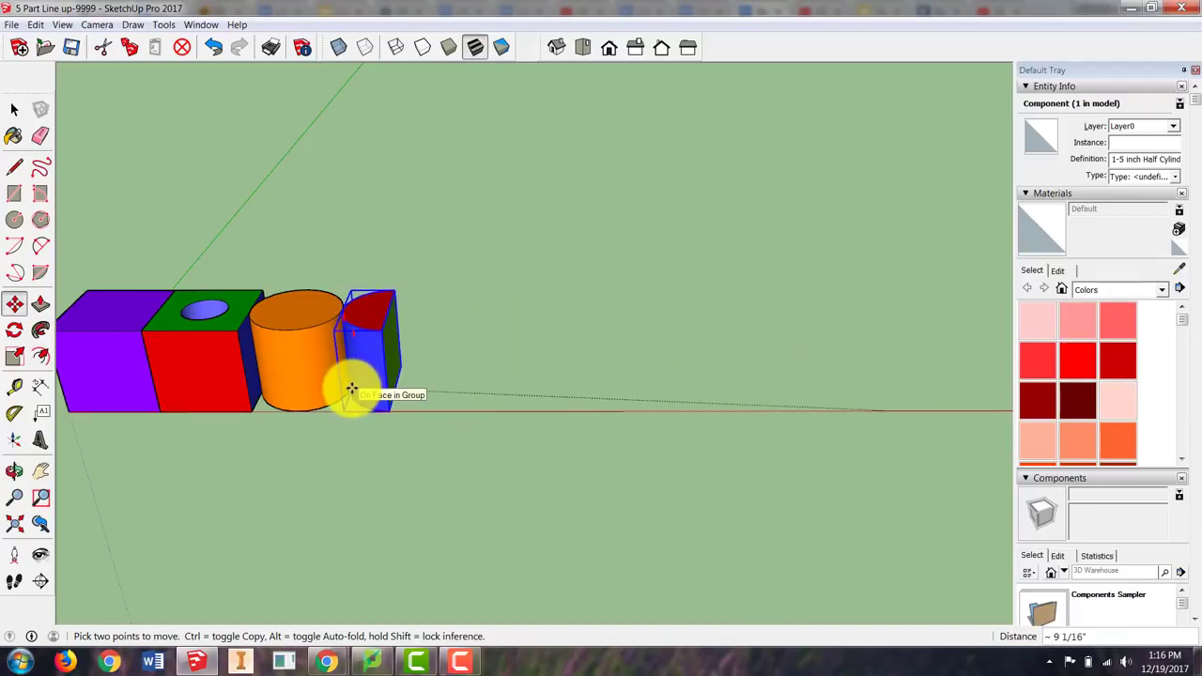
pyautogui.moveTo(352, 388); pyautogui.dragTo(352, 387)
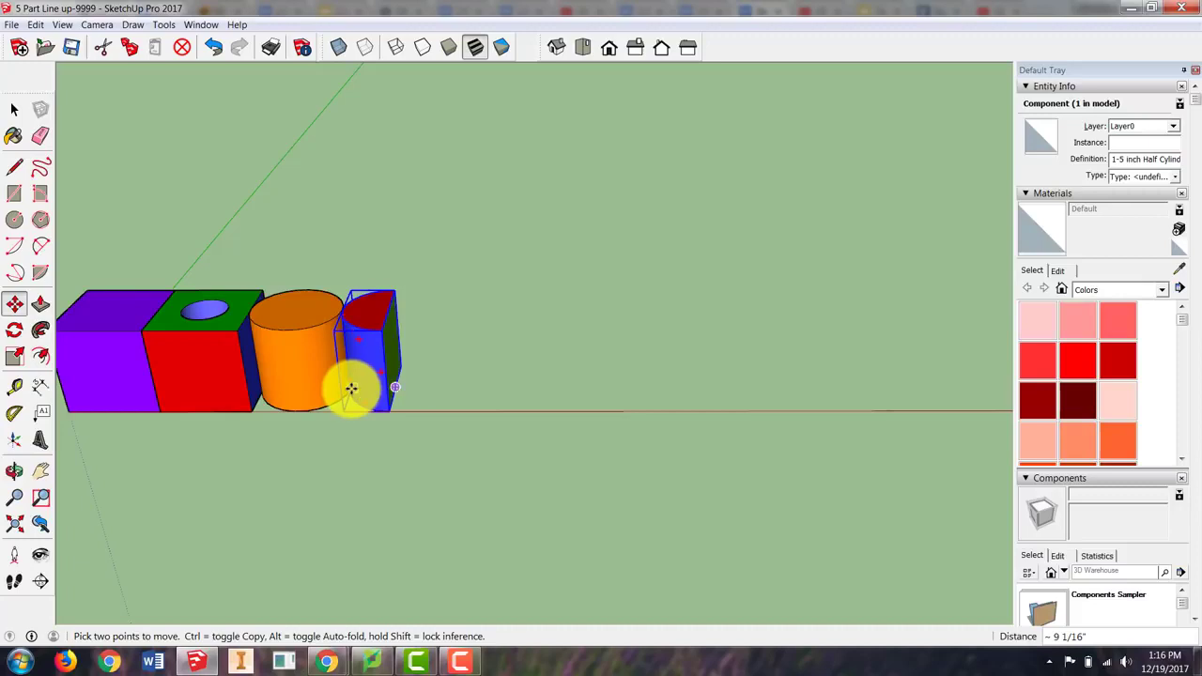
# - Move the triangle about 11 3/8" along the red axis by its lower near corner onto the half cylinder's near bottom corner
pyautogui.click(16, 112)
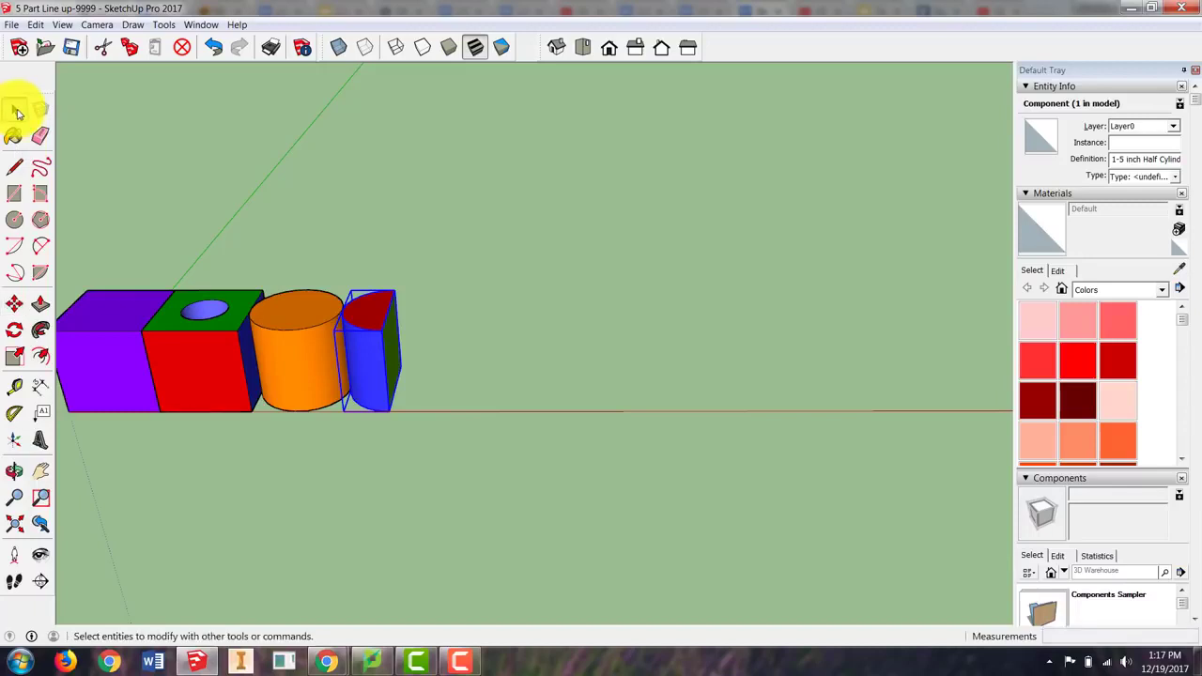
pyautogui.scroll(-5, 752, 402)
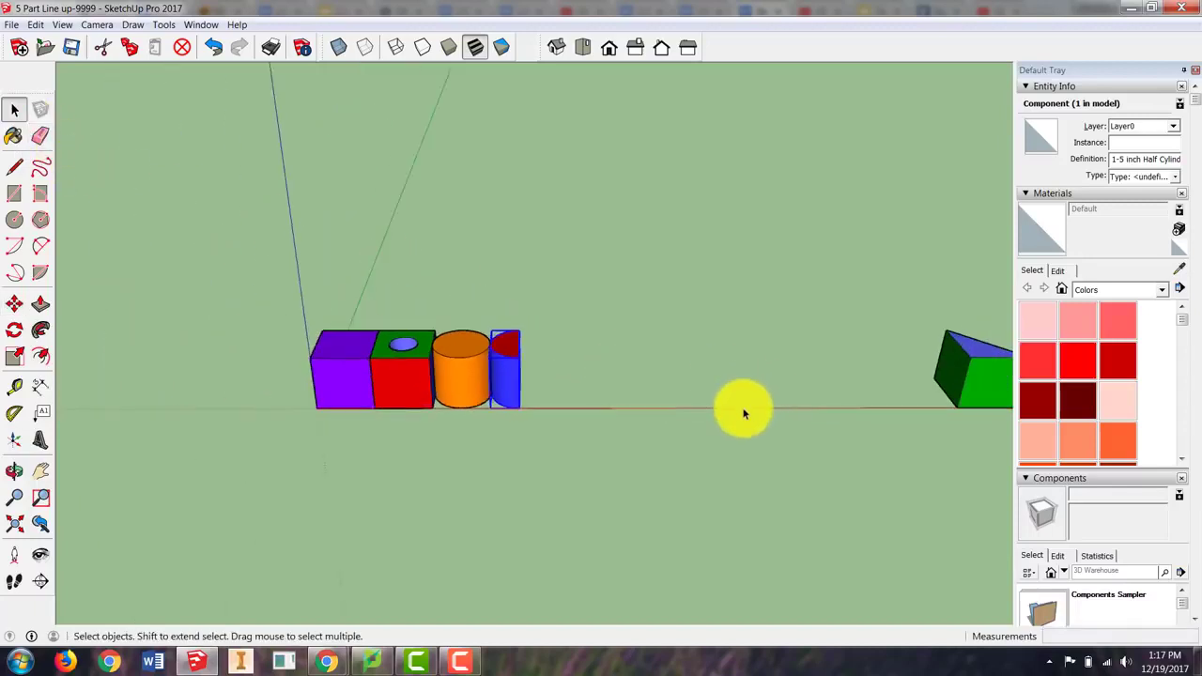
pyautogui.click(957, 382)
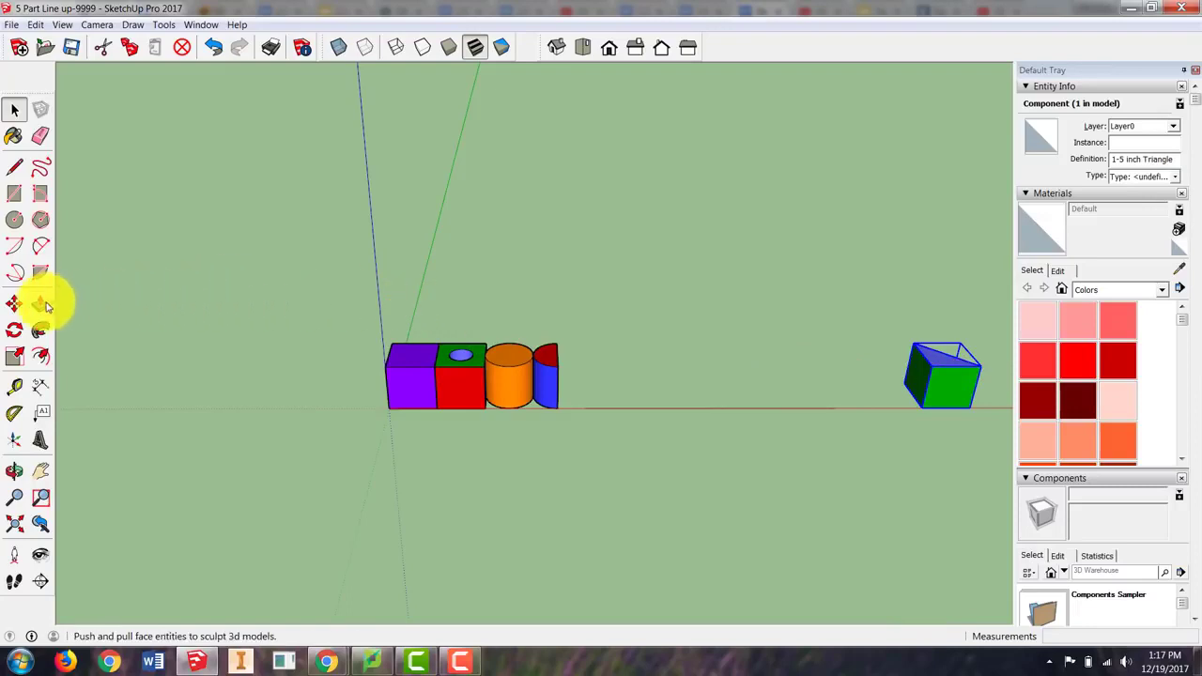
pyautogui.click(14, 306)
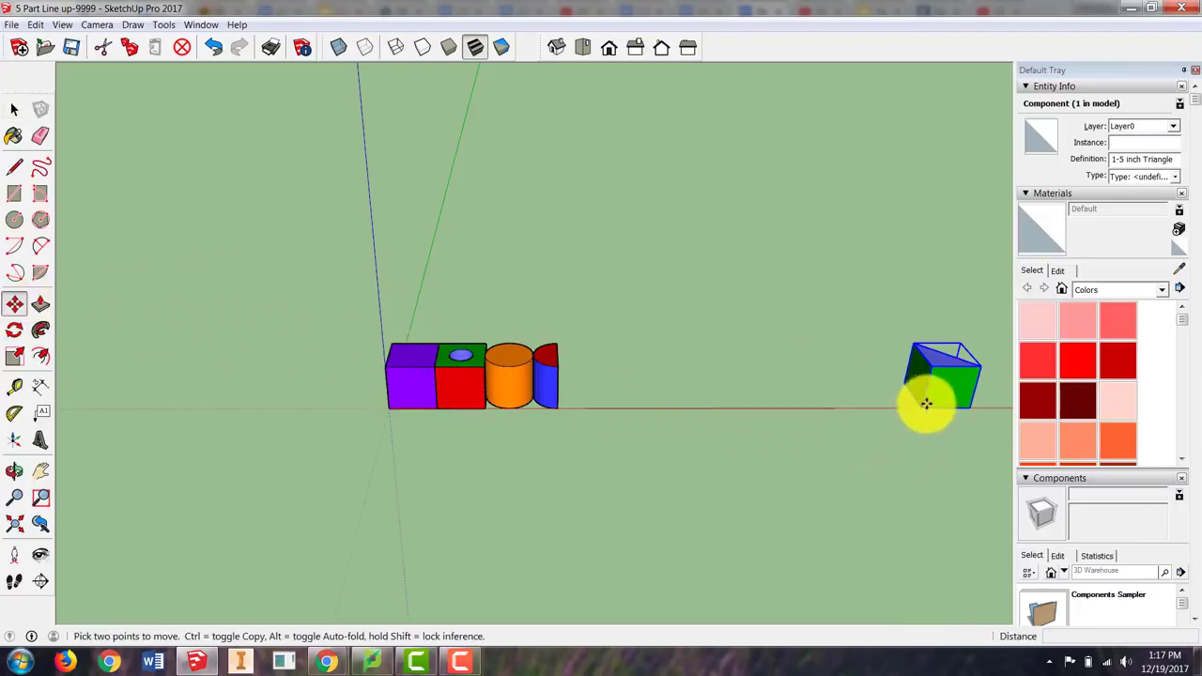
pyautogui.scroll(3, 924, 404)
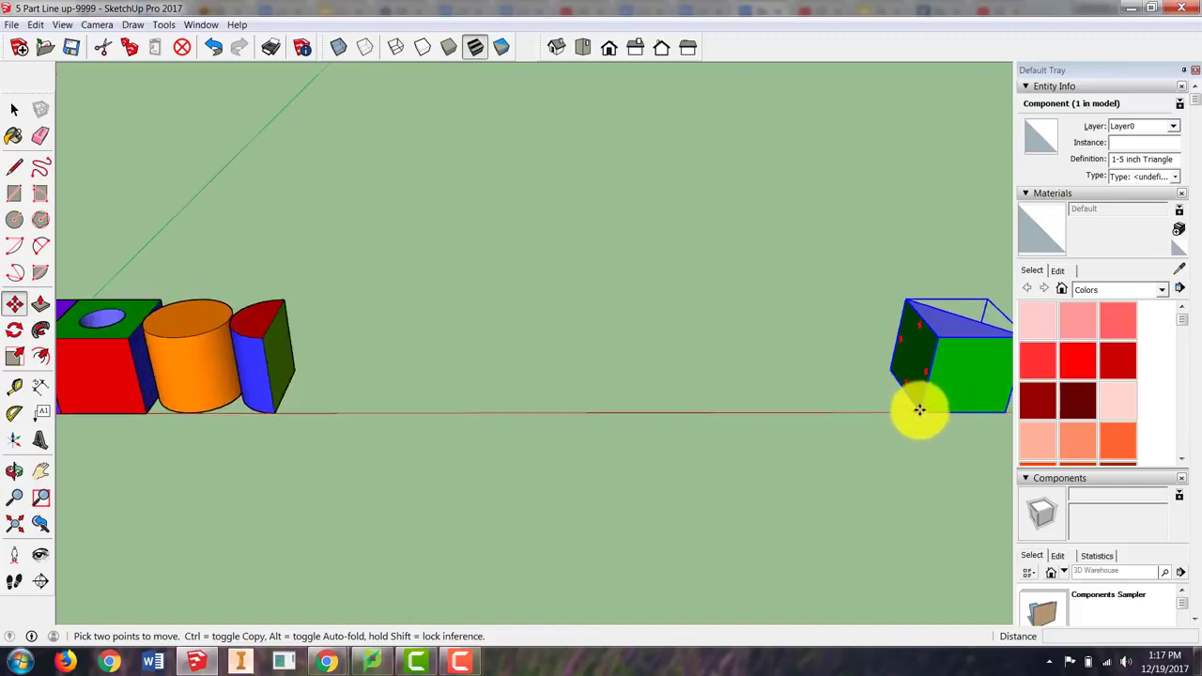
pyautogui.click(920, 410)
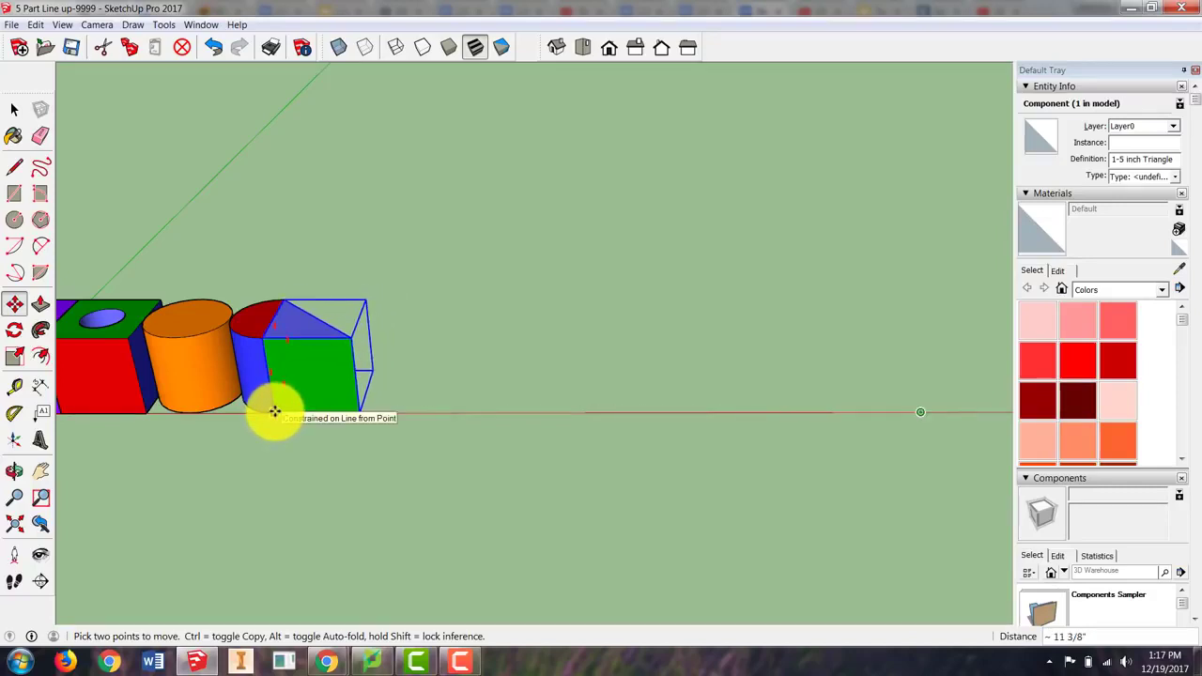
pyautogui.click(273, 411)
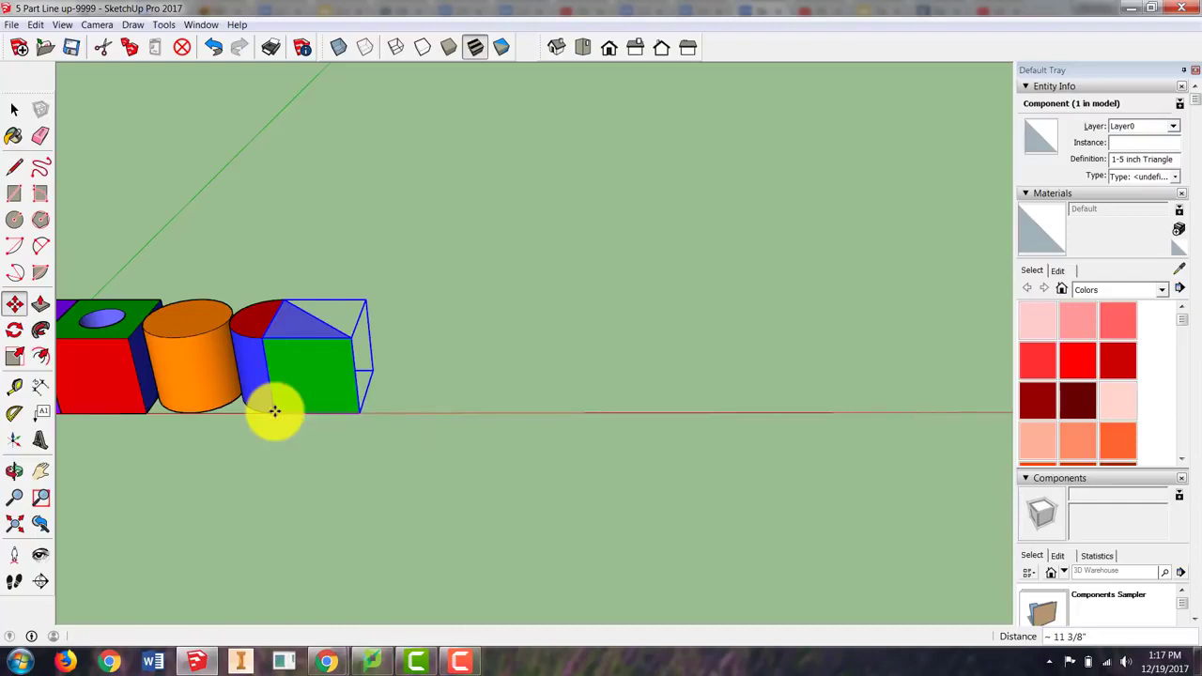
# - Fit all five joined parts in view, check the line-up at a slight angle, and save the model
pyautogui.scroll(-3, 264, 444)
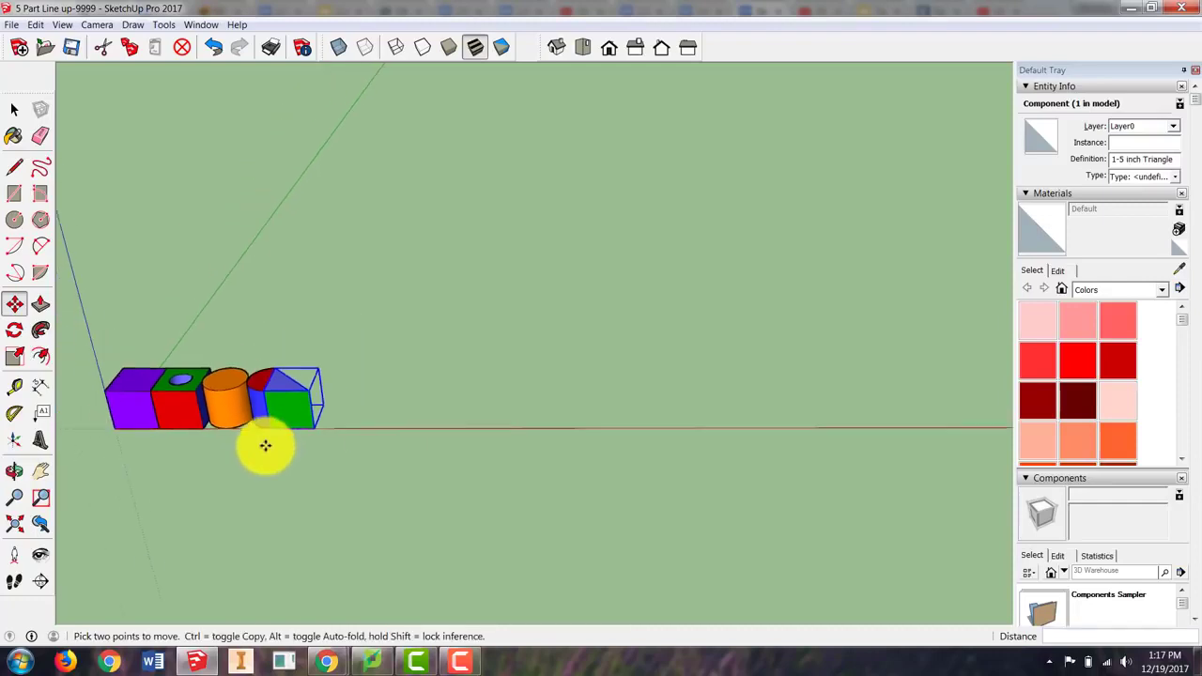
pyautogui.scroll(-2, 235, 455)
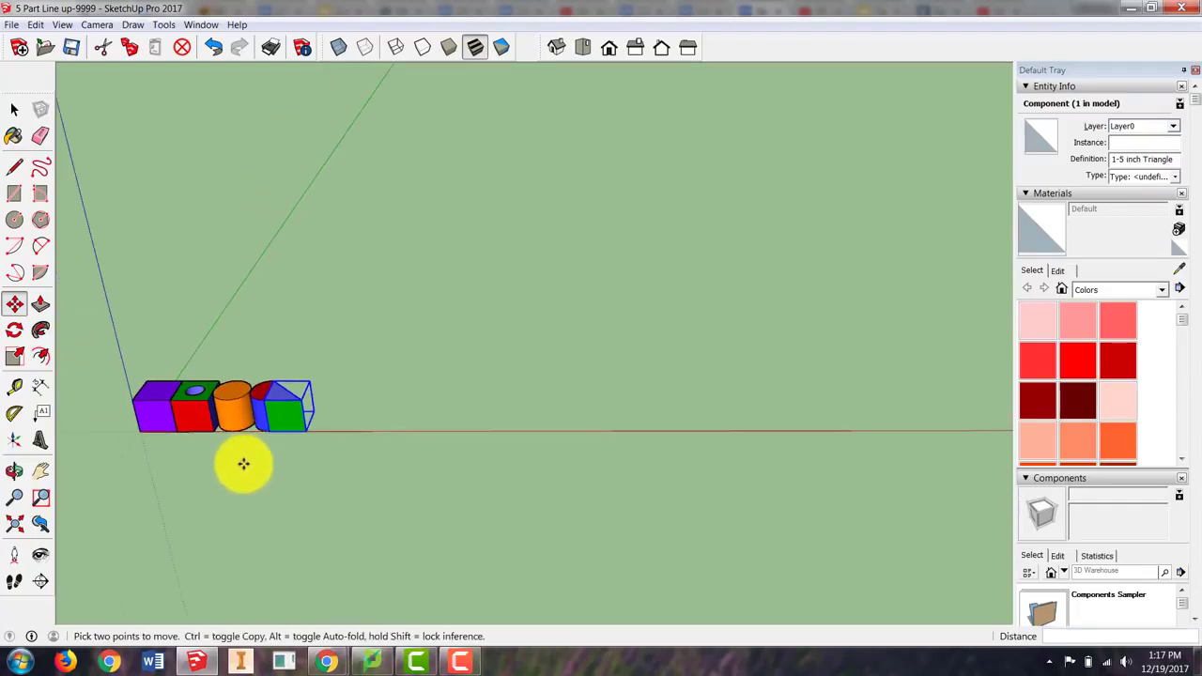
pyautogui.click(17, 524)
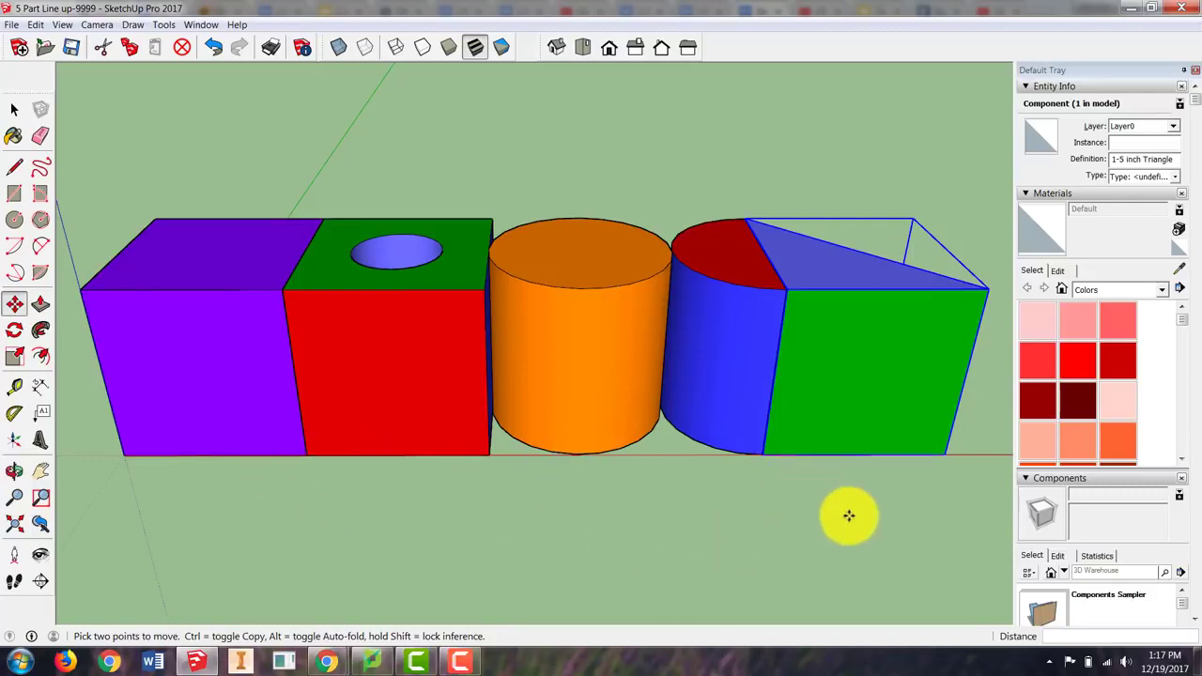
pyautogui.moveTo(909, 508); pyautogui.dragTo(839, 529, button='middle')
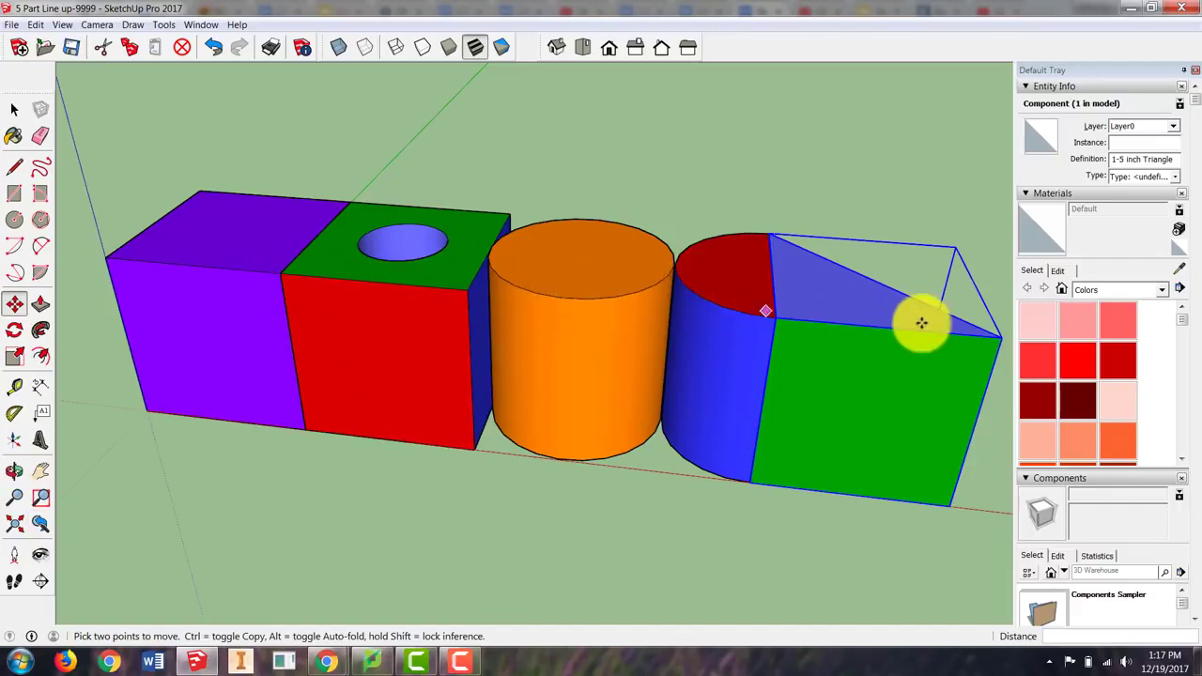
pyautogui.press('o')
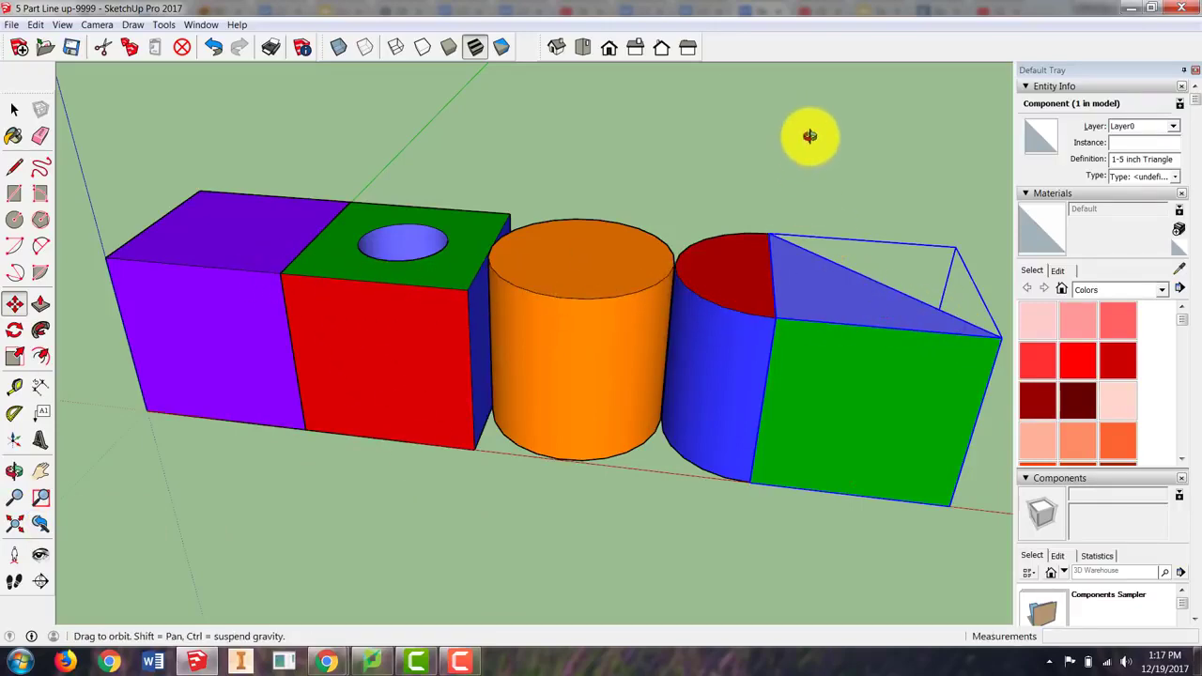
pyautogui.moveTo(804, 134); pyautogui.dragTo(773, 126)
pyautogui.press('m')
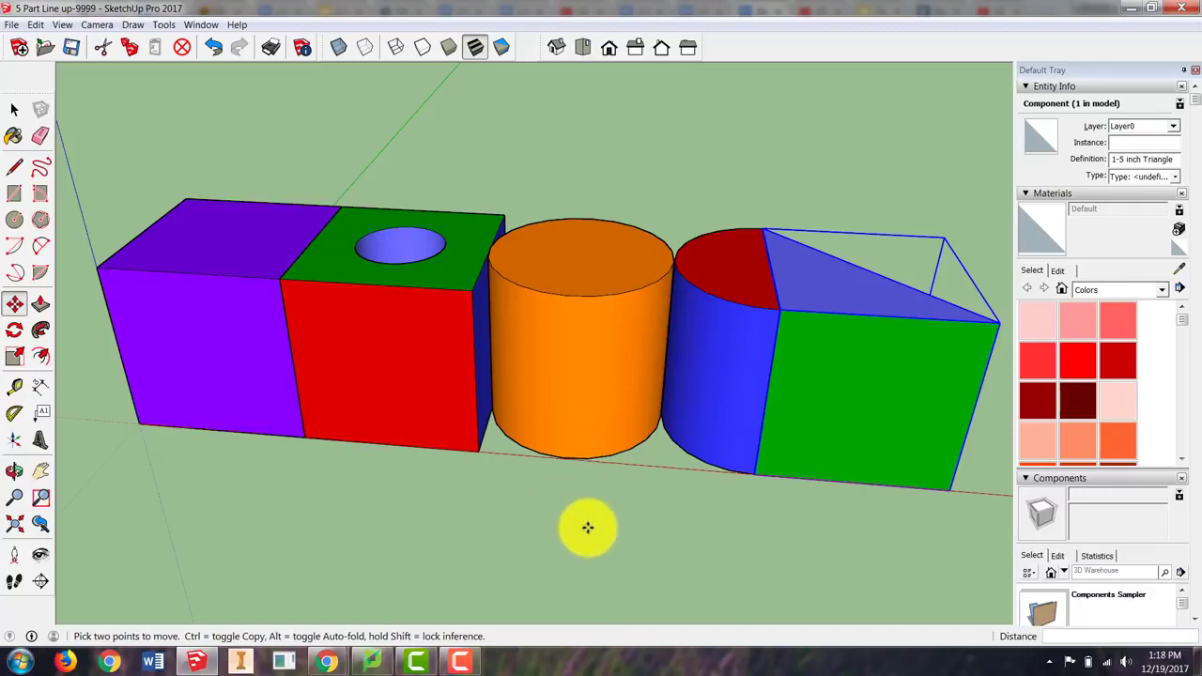
pyautogui.click(16, 26)
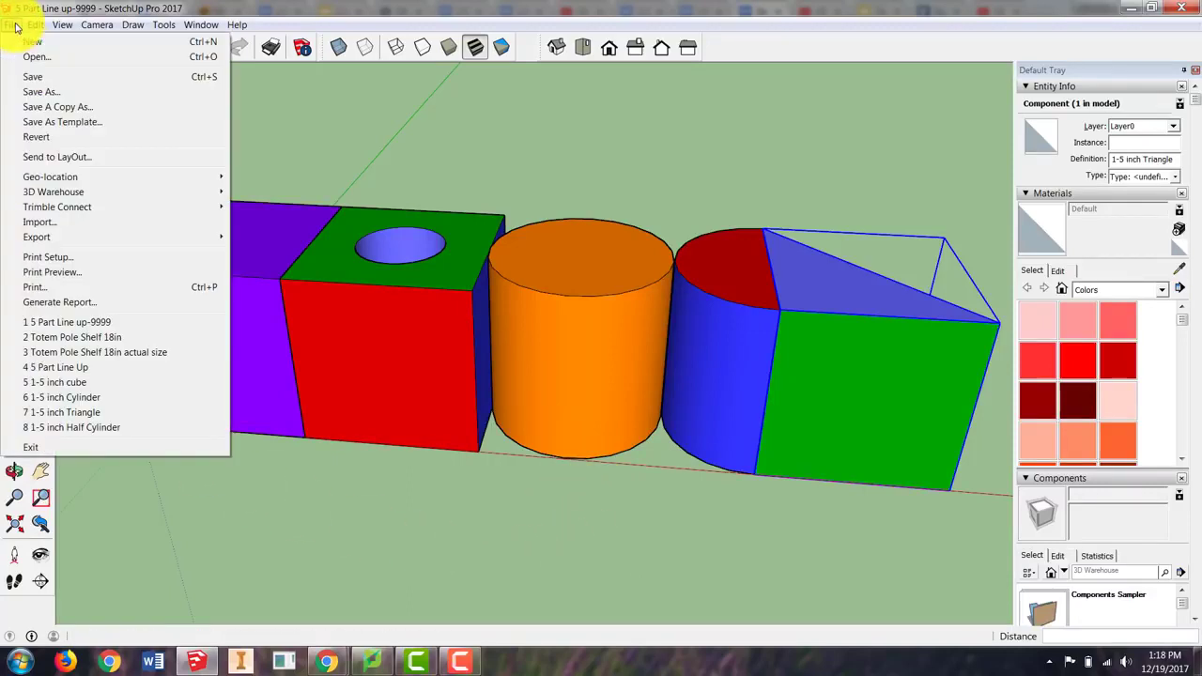
pyautogui.click(42, 84)
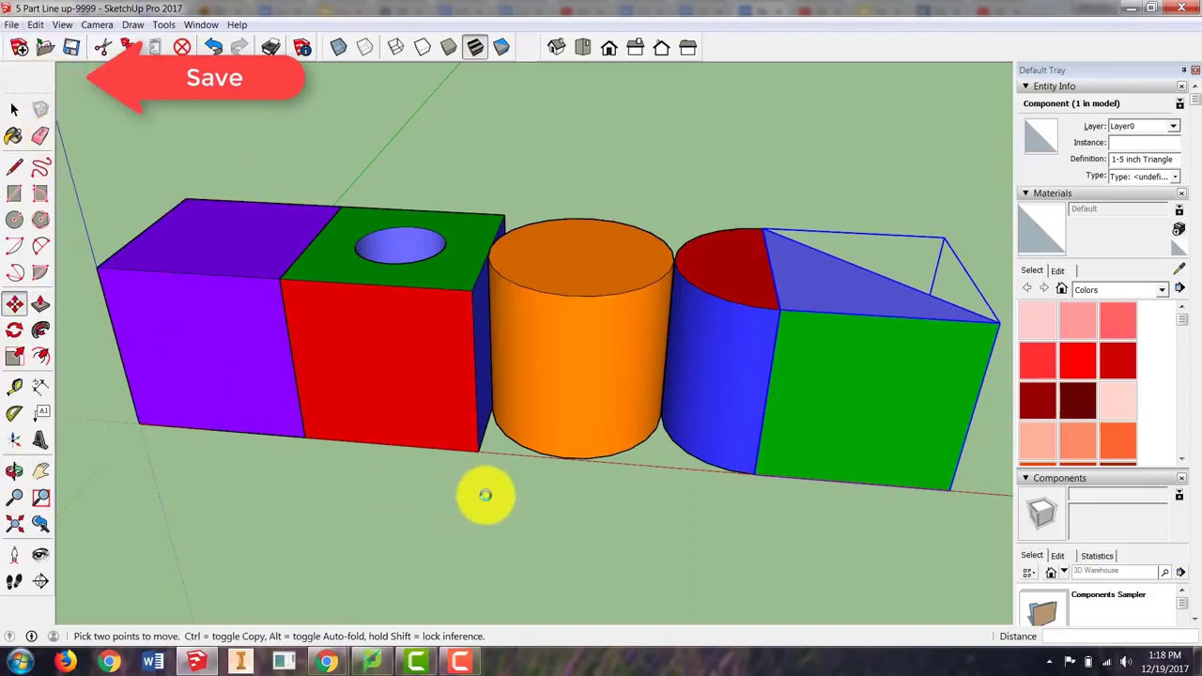